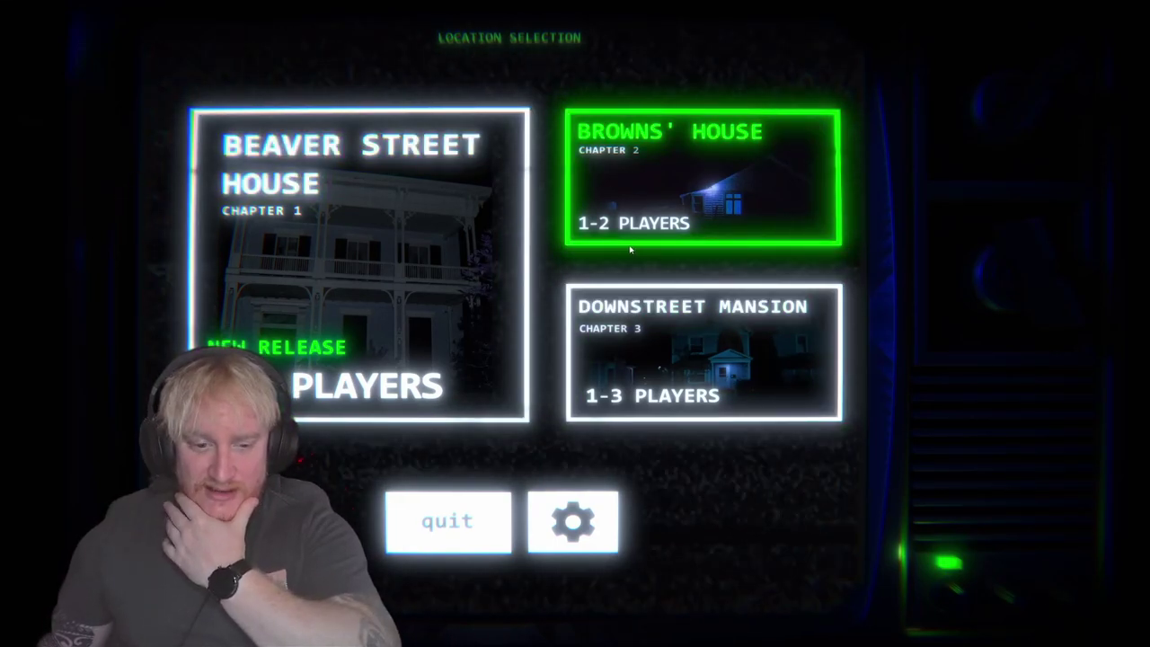
{"action": "left_click", "coordinate": [630, 233]}
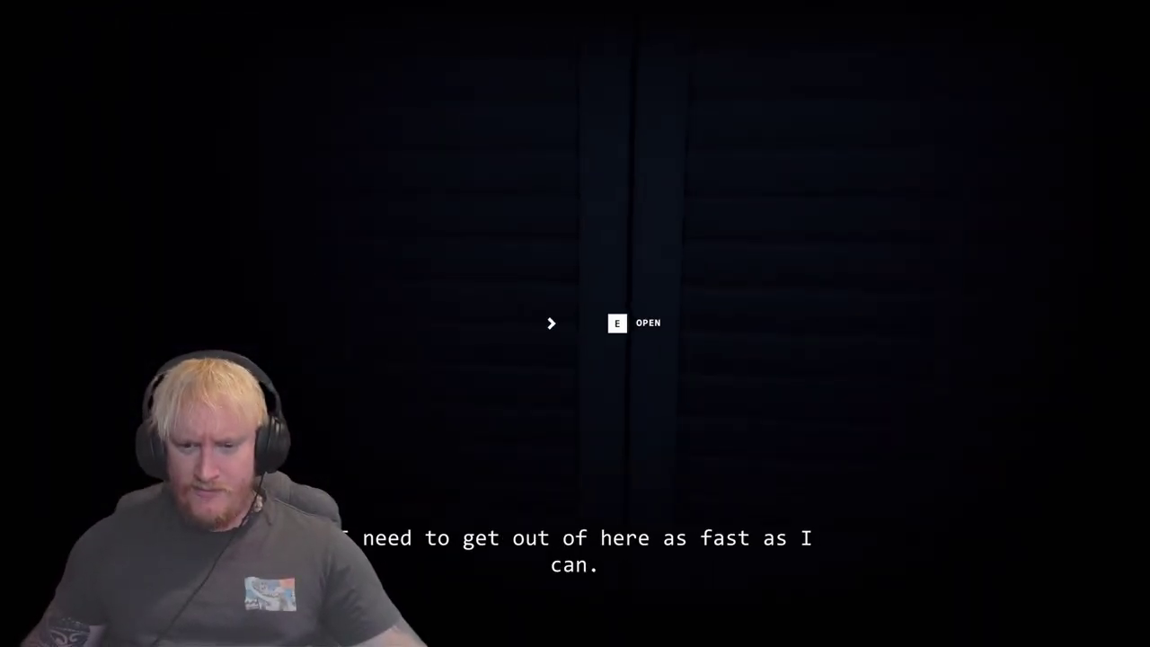
{"action": "key", "text": "e"}
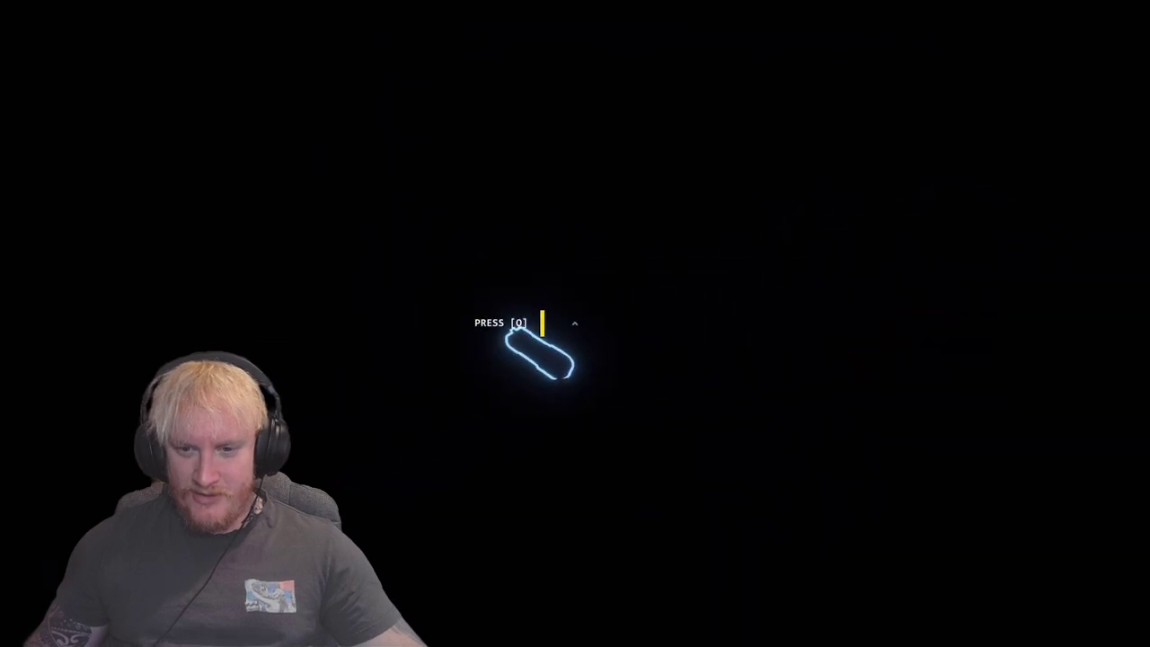
{"action": "key", "text": "q"}
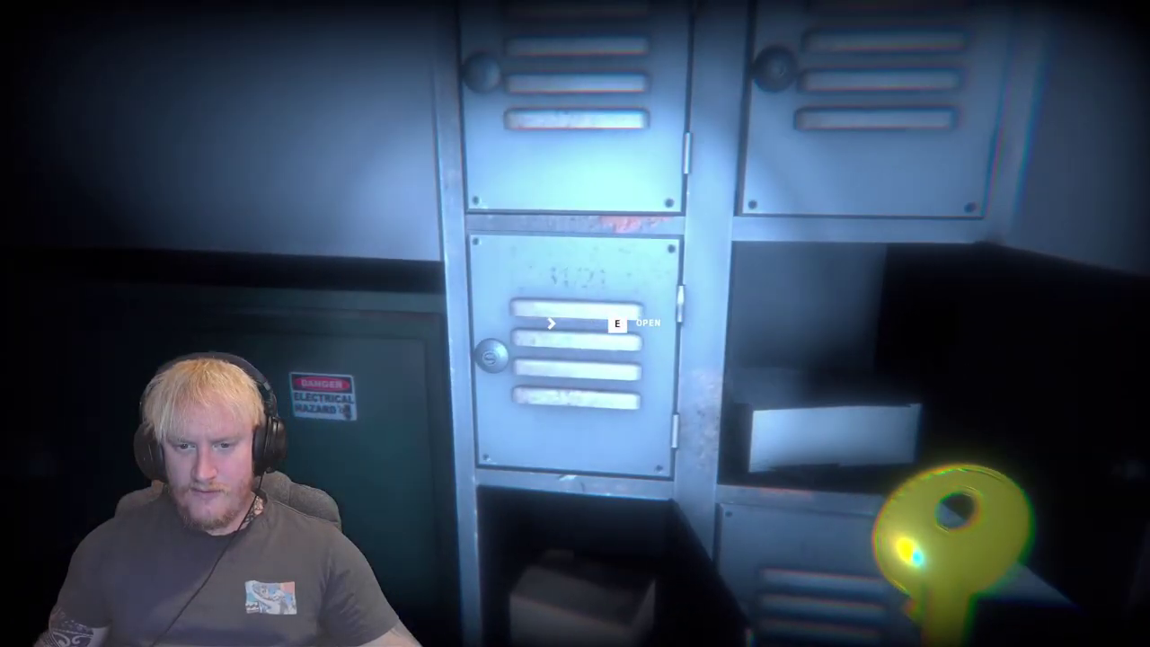
{"action": "key", "text": "e"}
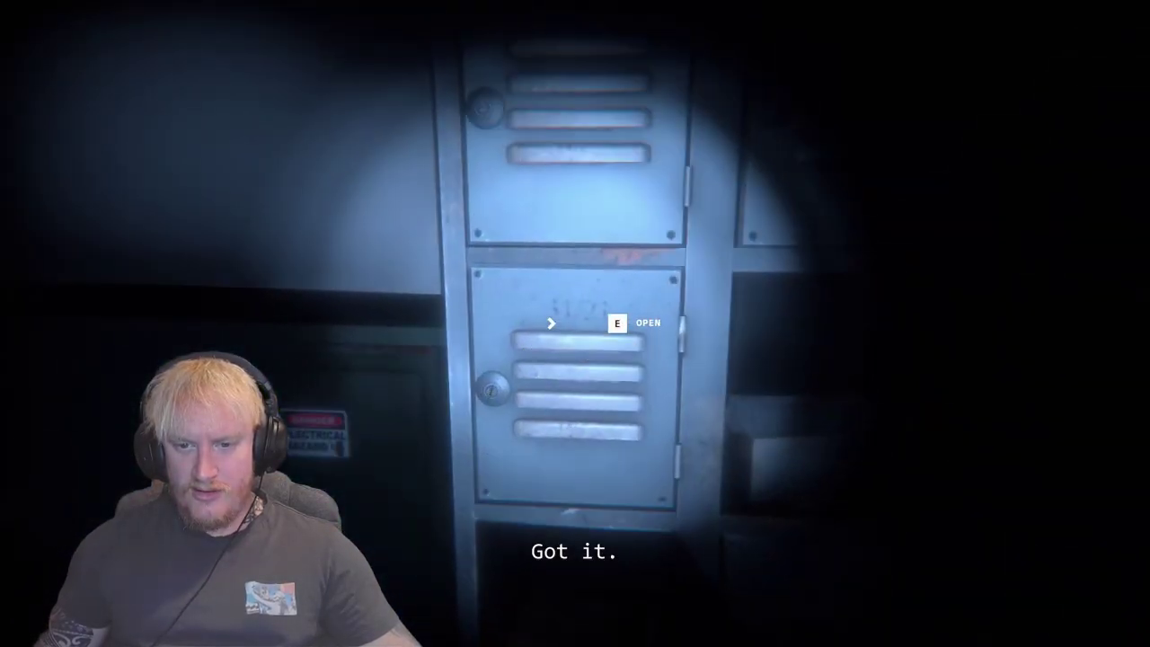
{"action": "key", "text": "e"}
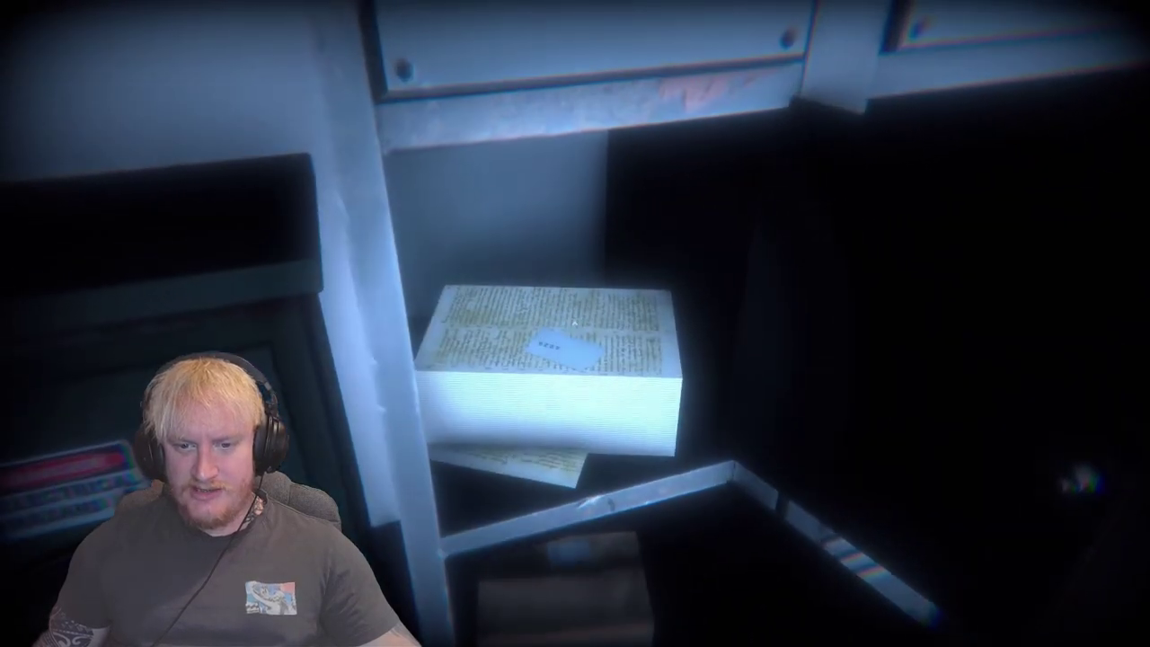
{"action": "key", "text": "e"}
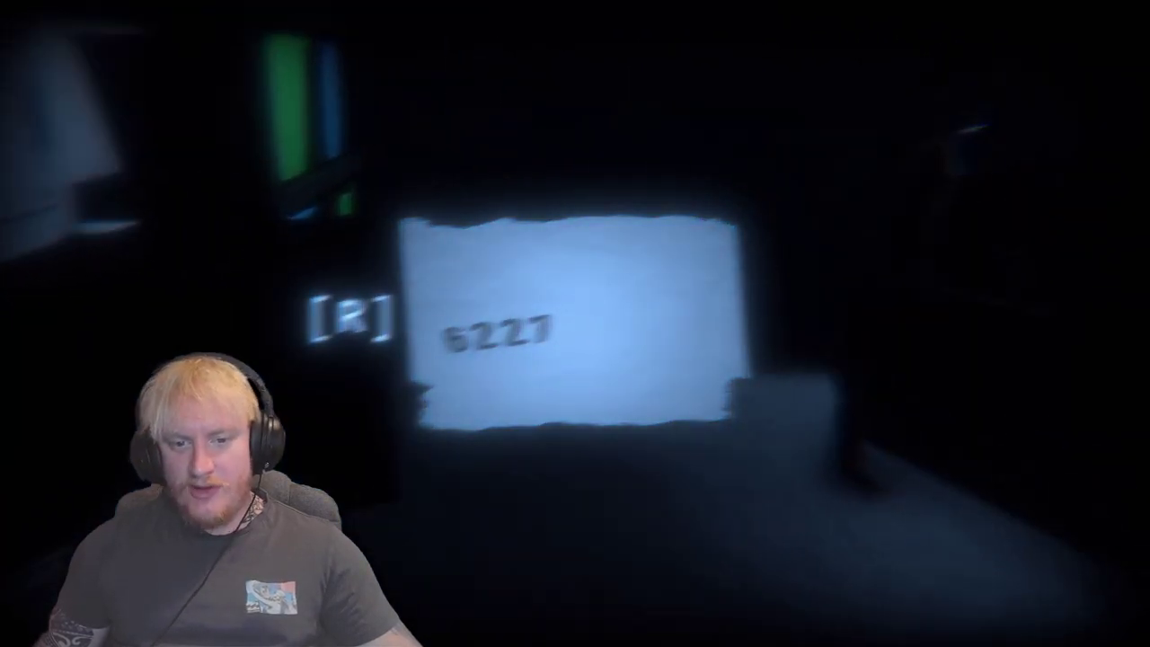
{"action": "key", "text": "r"}
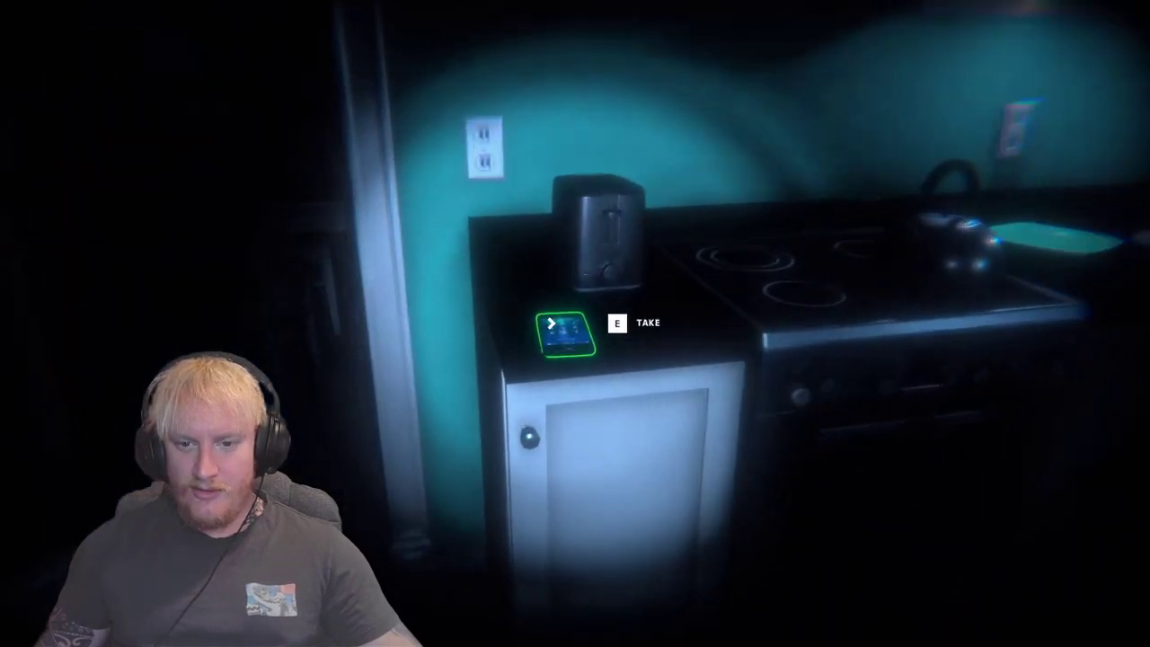
{"action": "key", "text": "e"}
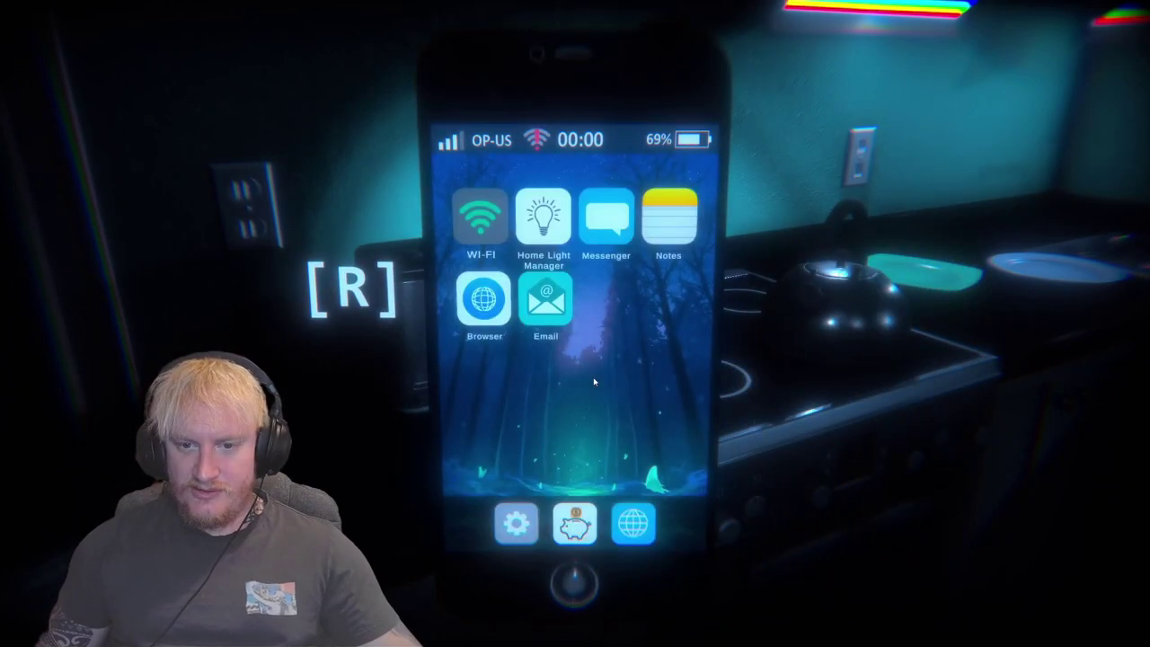
{"action": "left_click", "coordinate": [543, 220]}
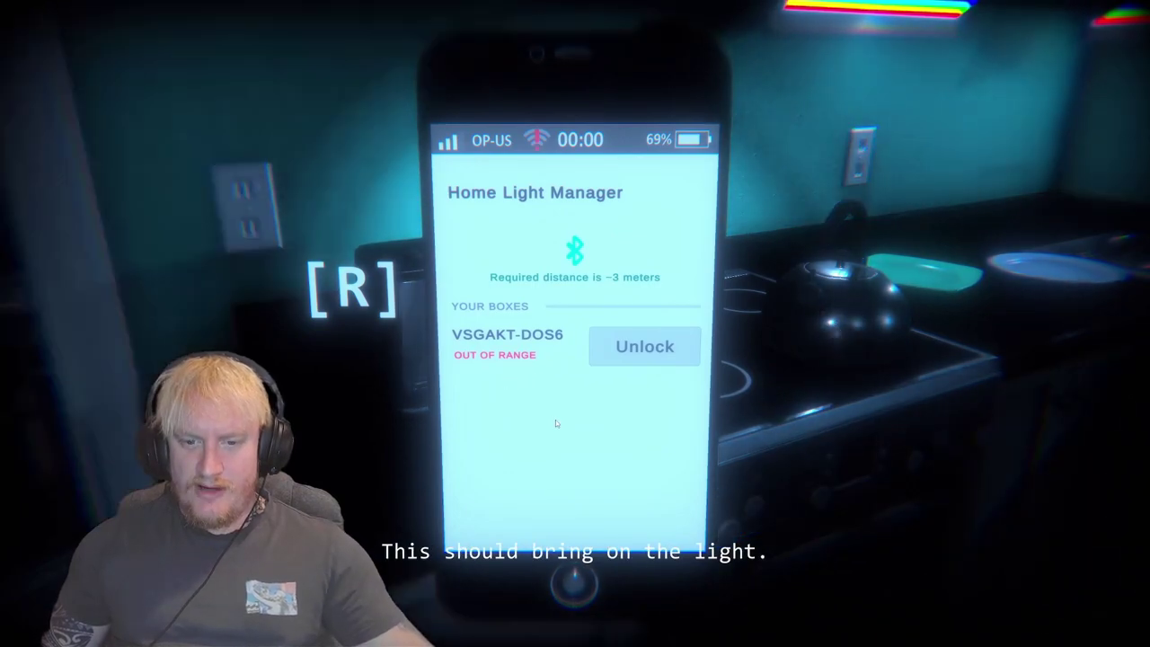
{"action": "right_click", "coordinate": [556, 422]}
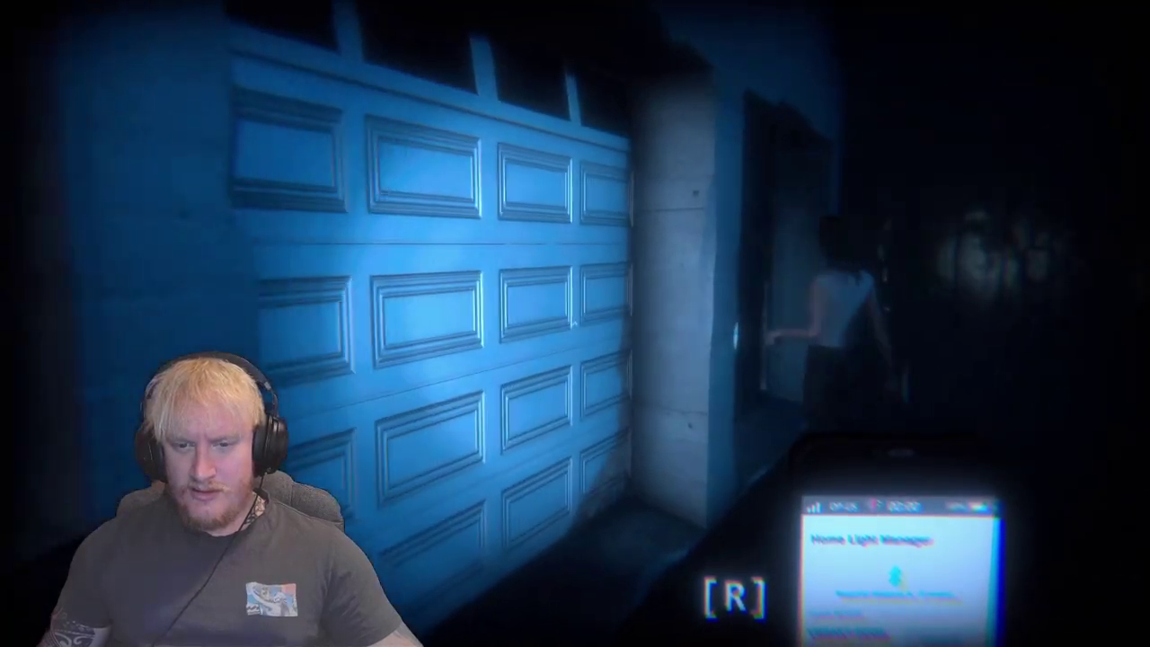
{"action": "key", "text": "e"}
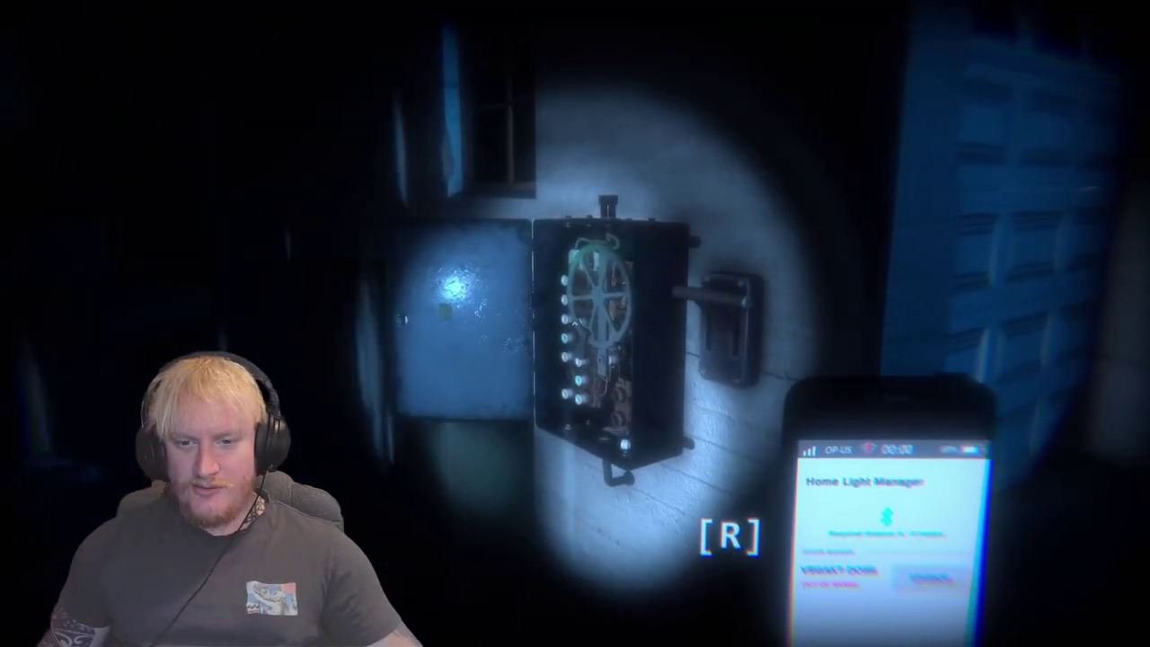
{"action": "key", "text": "e"}
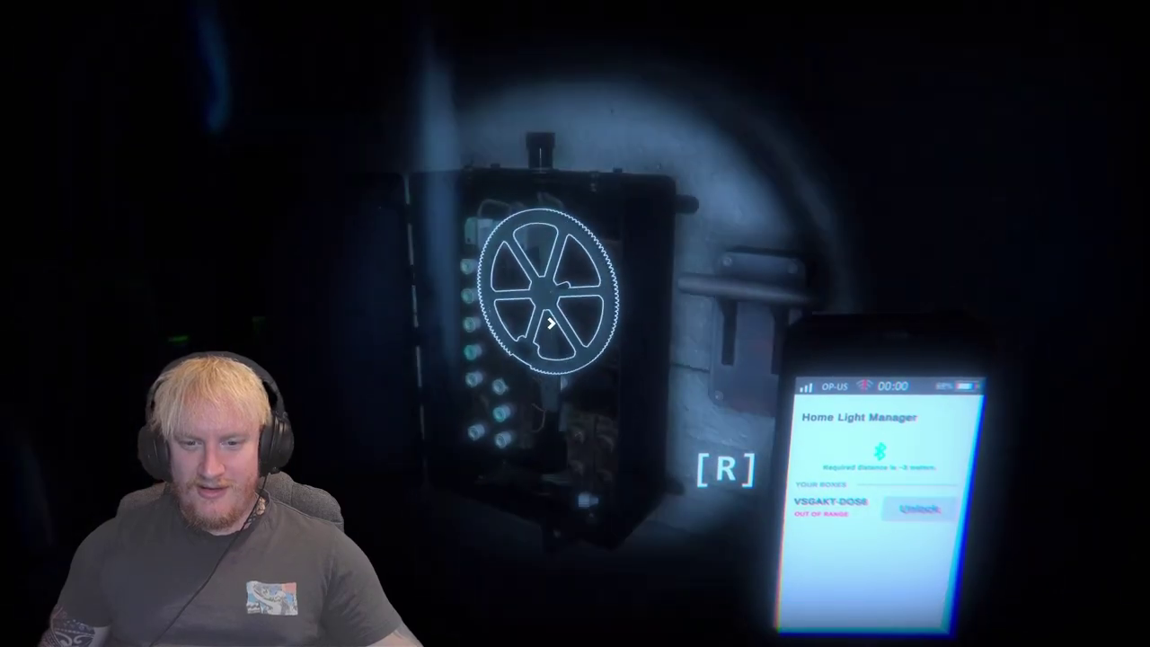
{"action": "key", "text": "Escape"}
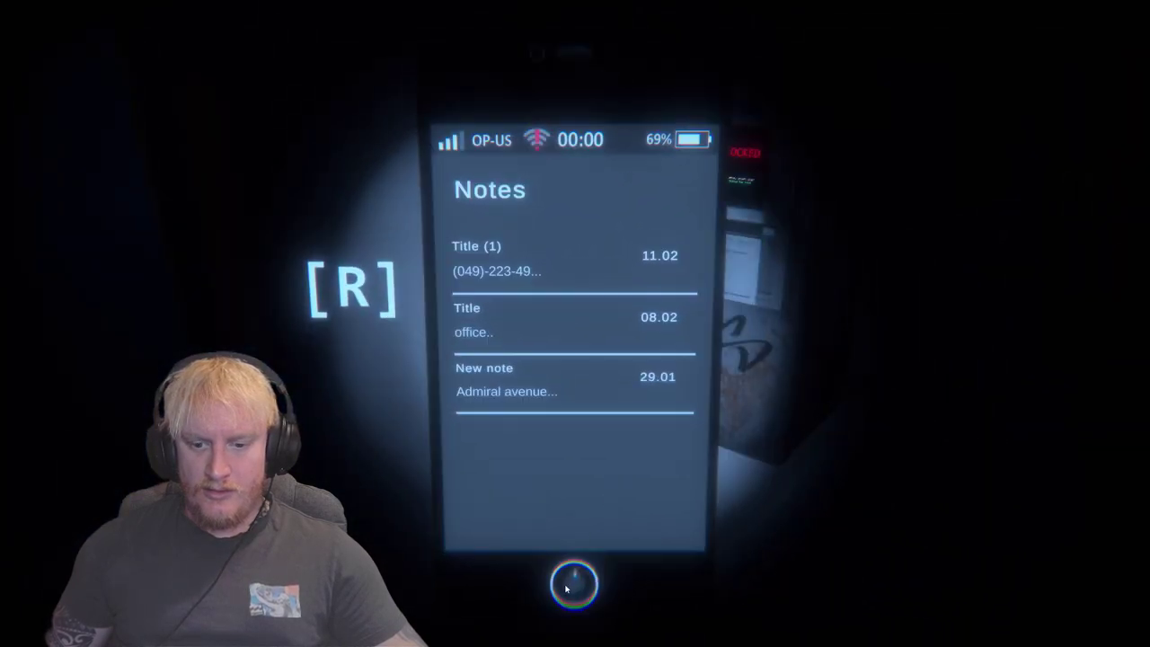
{"action": "right_click", "coordinate": [584, 343]}
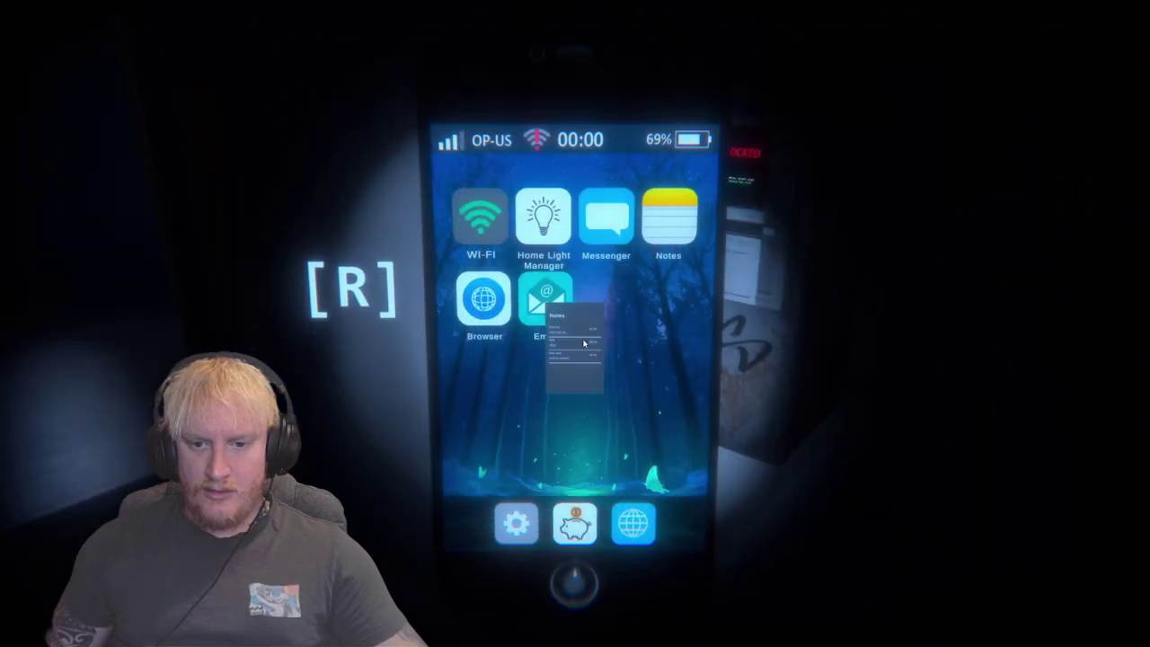
{"action": "left_click", "coordinate": [548, 236]}
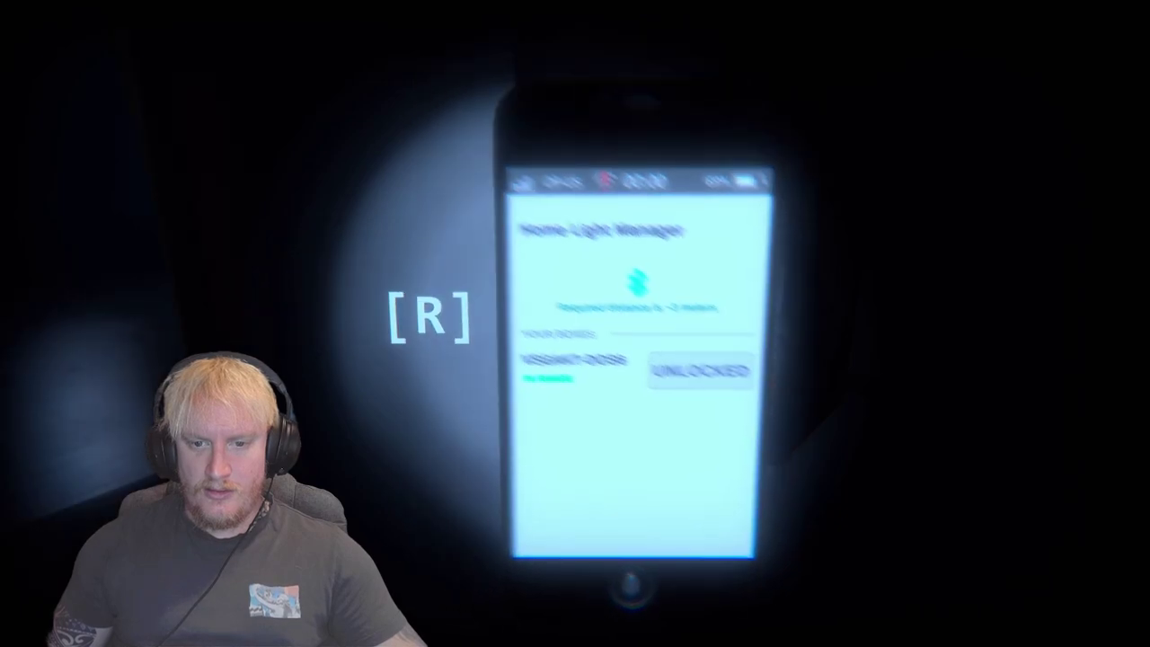
{"action": "right_click", "coordinate": [577, 376]}
{"action": "key", "text": "e"}
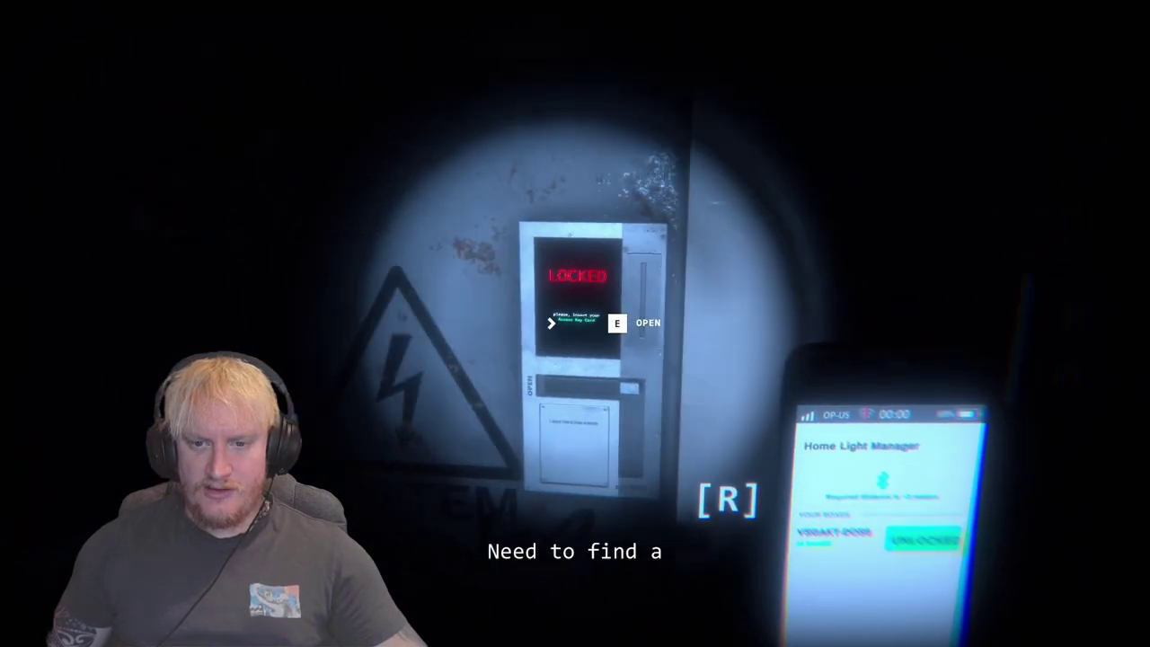
{"action": "right_click", "coordinate": [575, 324]}
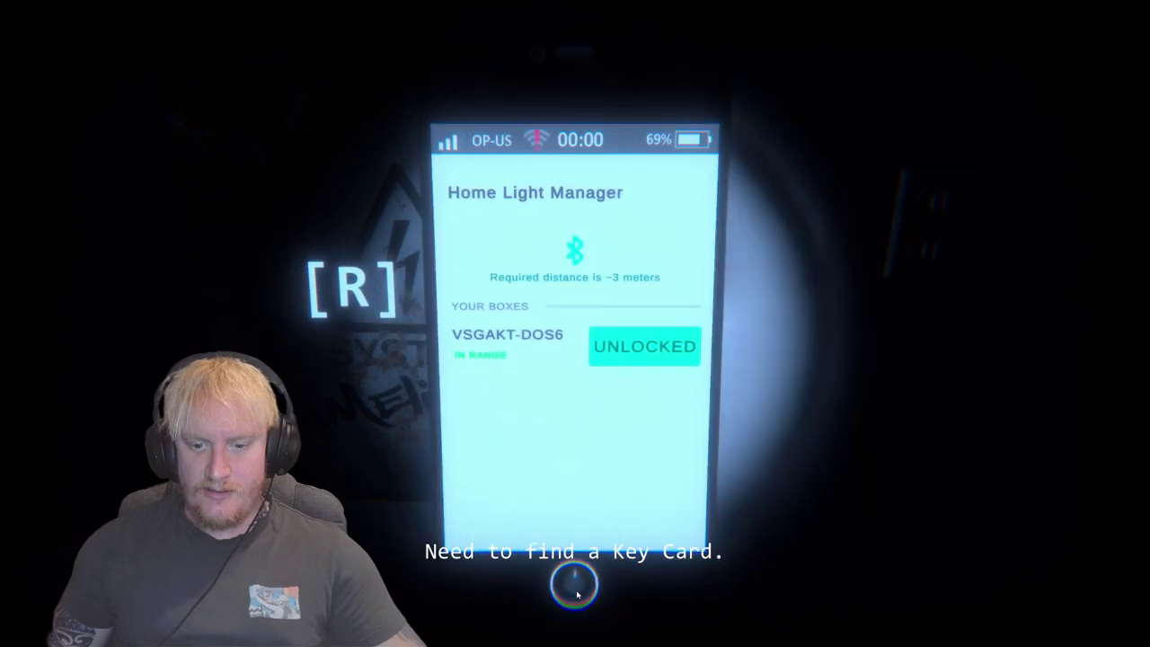
{"action": "right_click", "coordinate": [574, 425]}
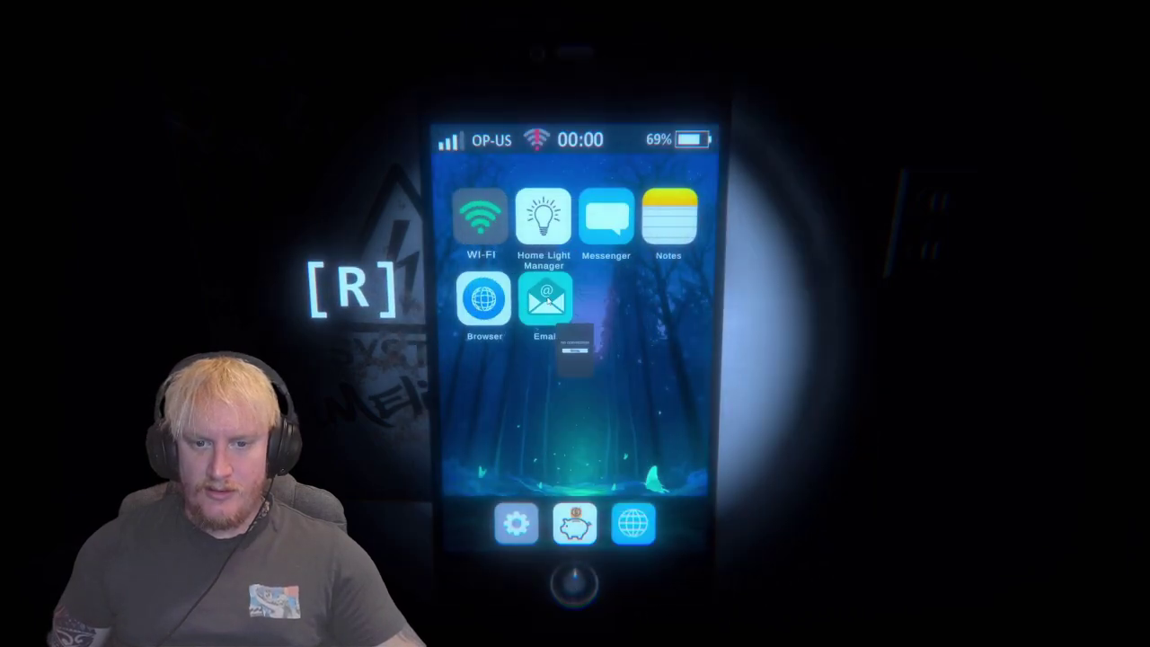
{"action": "right_click", "coordinate": [615, 347]}
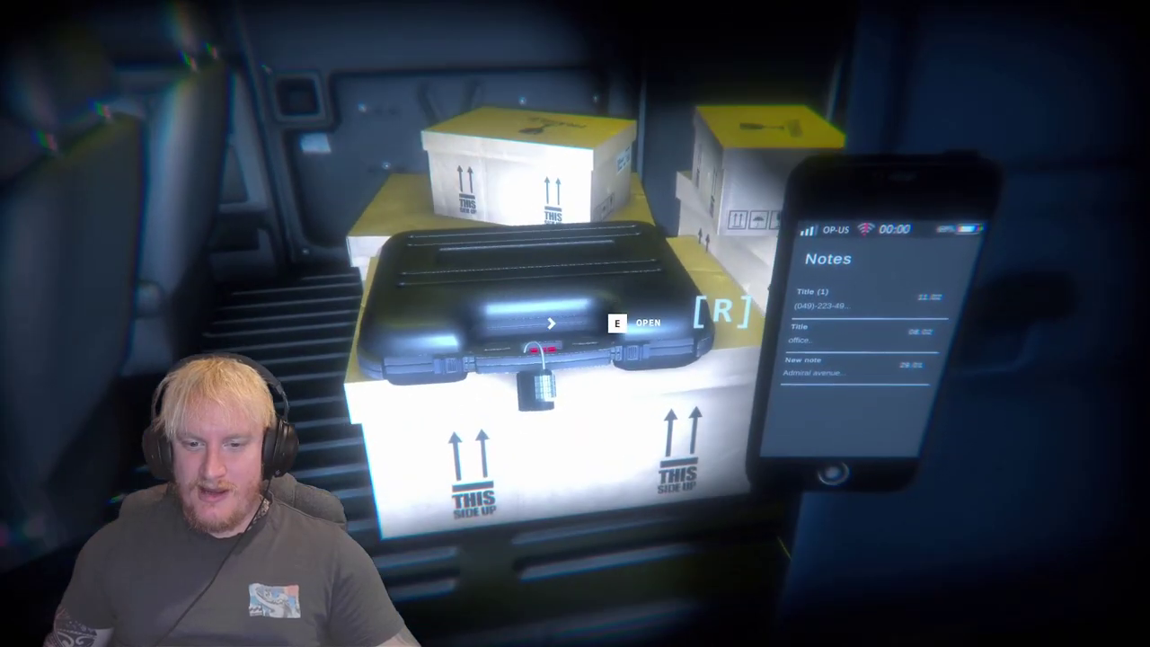
{"action": "key", "text": "r"}
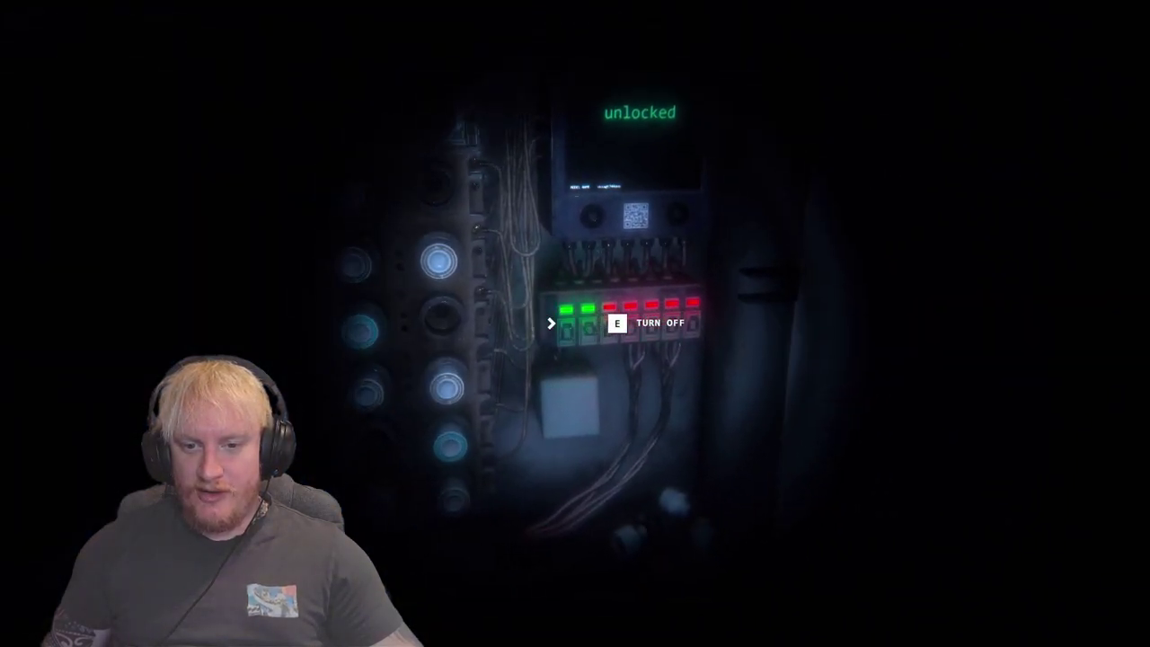
{"action": "key", "text": "e"}
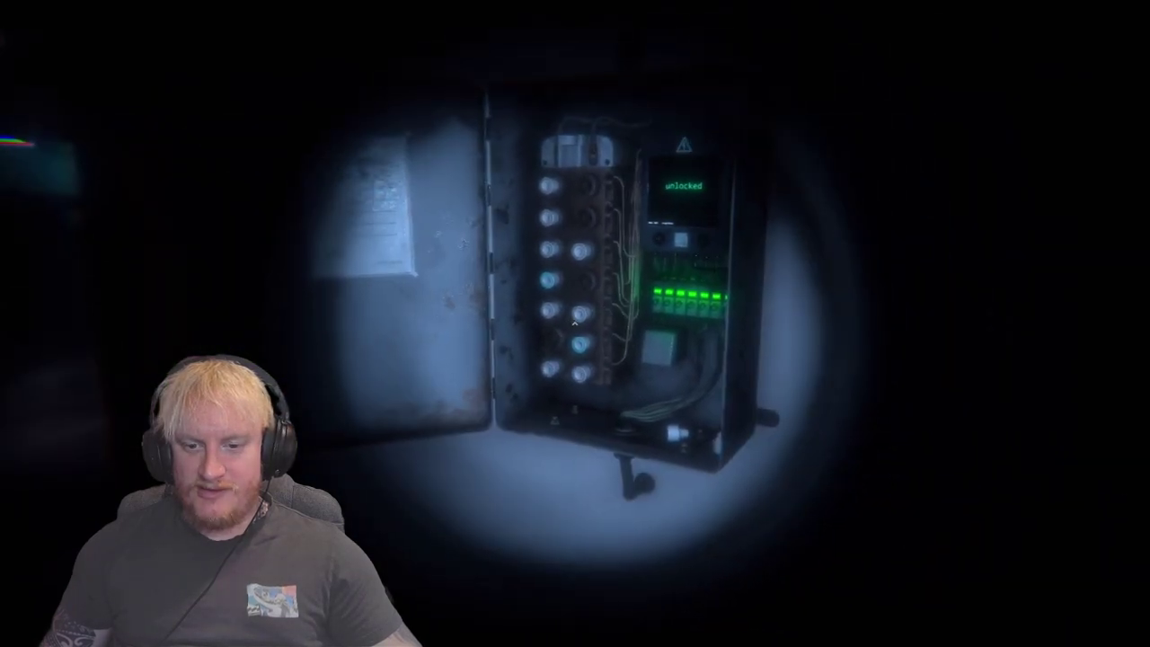
{"action": "key", "text": "e"}
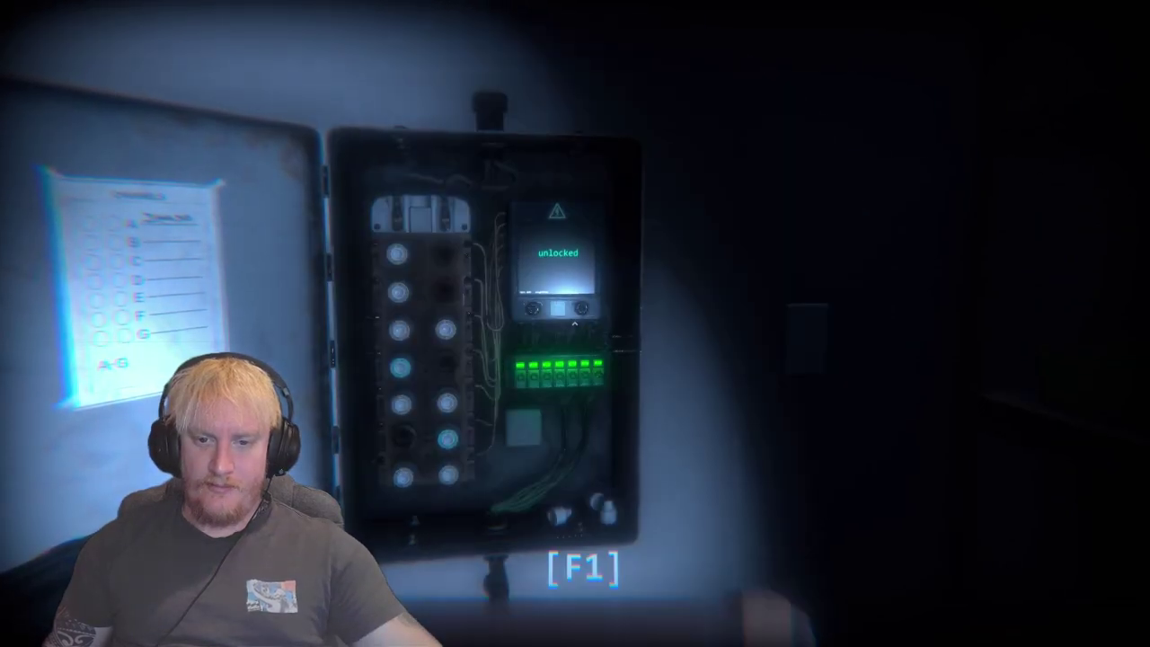
{"action": "left_click", "coordinate": [575, 323]}
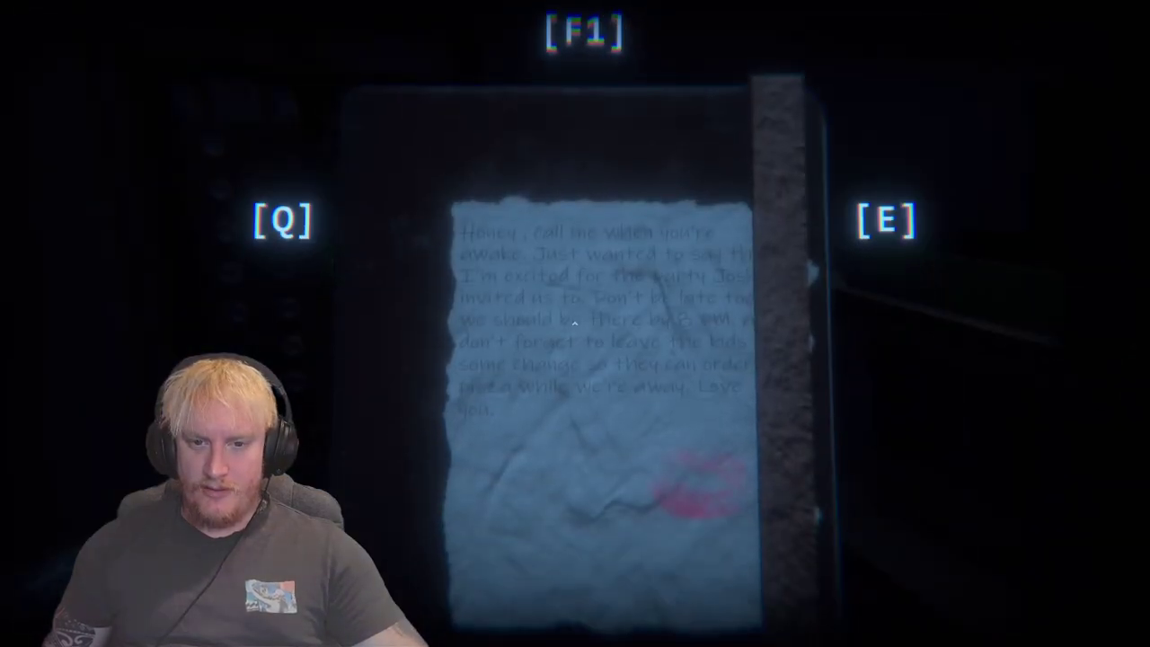
{"action": "key", "text": "e"}
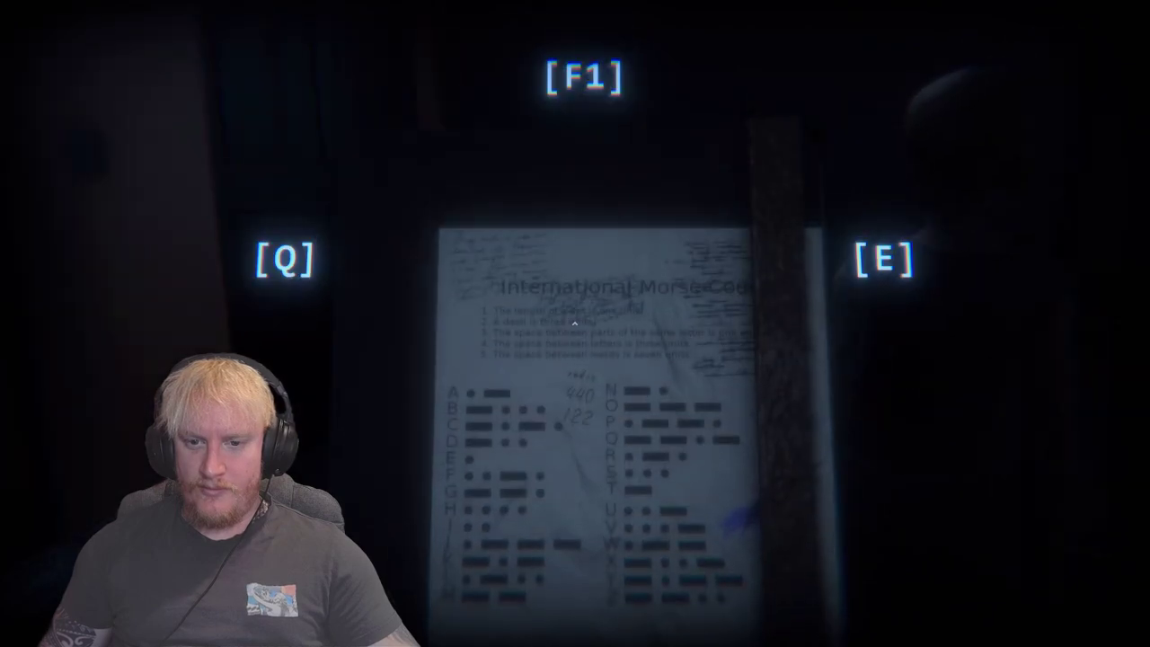
{"action": "key", "text": "e"}
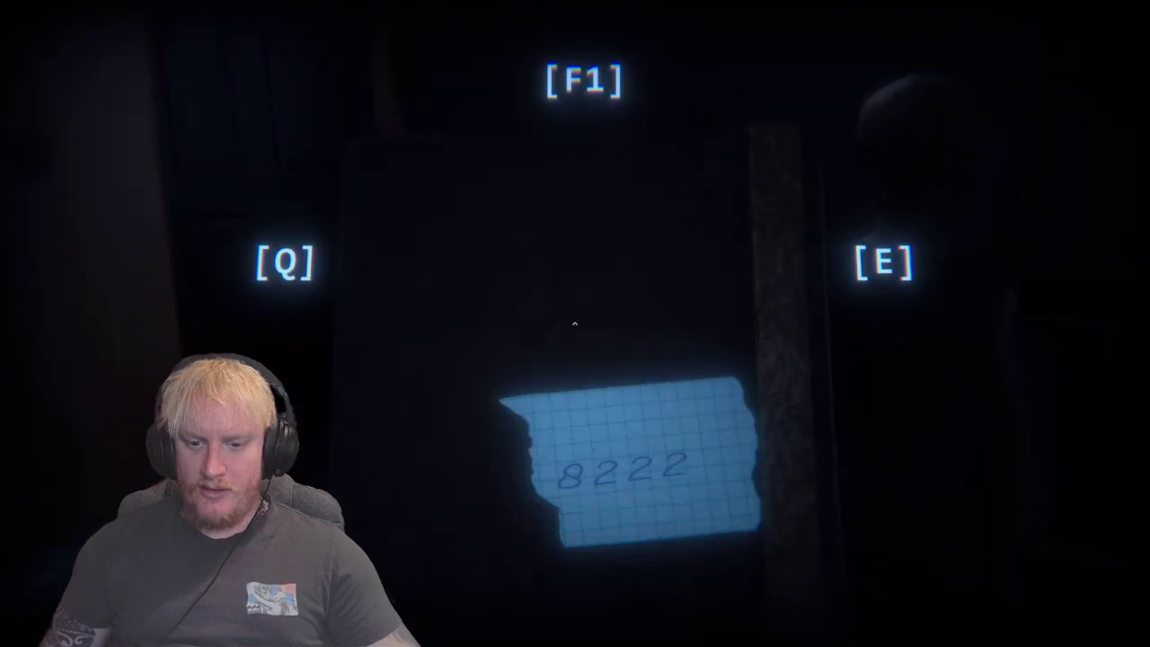
{"action": "key", "text": "e"}
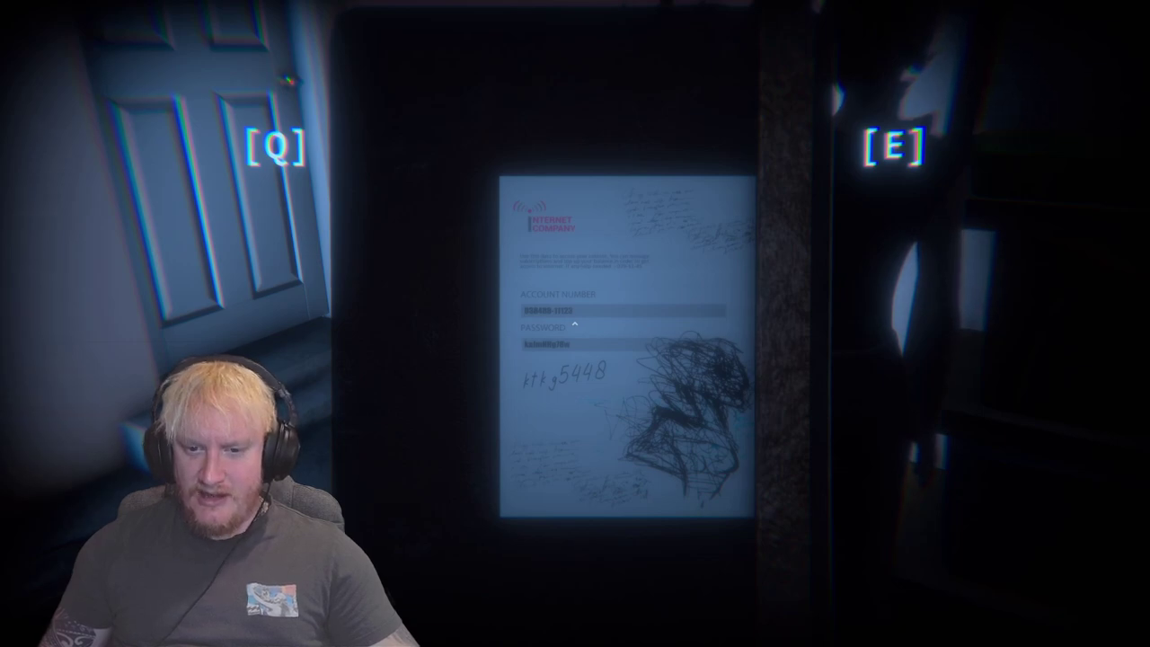
{"action": "key", "text": "e"}
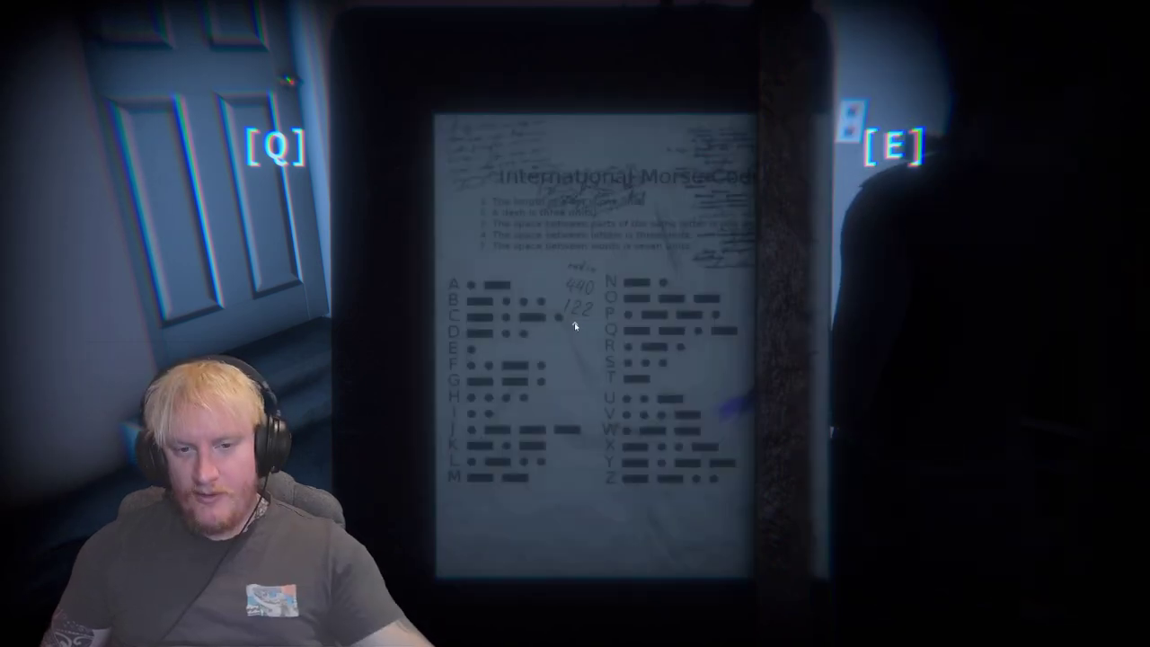
{"action": "key", "text": "Escape"}
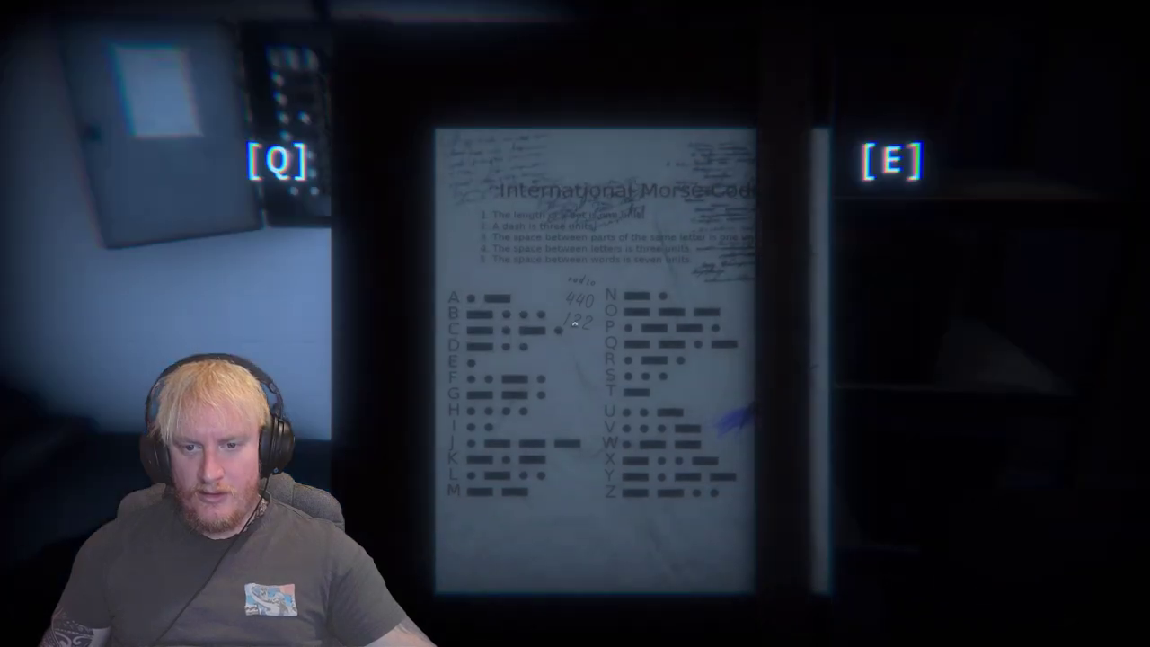
{"action": "key", "text": "Escape"}
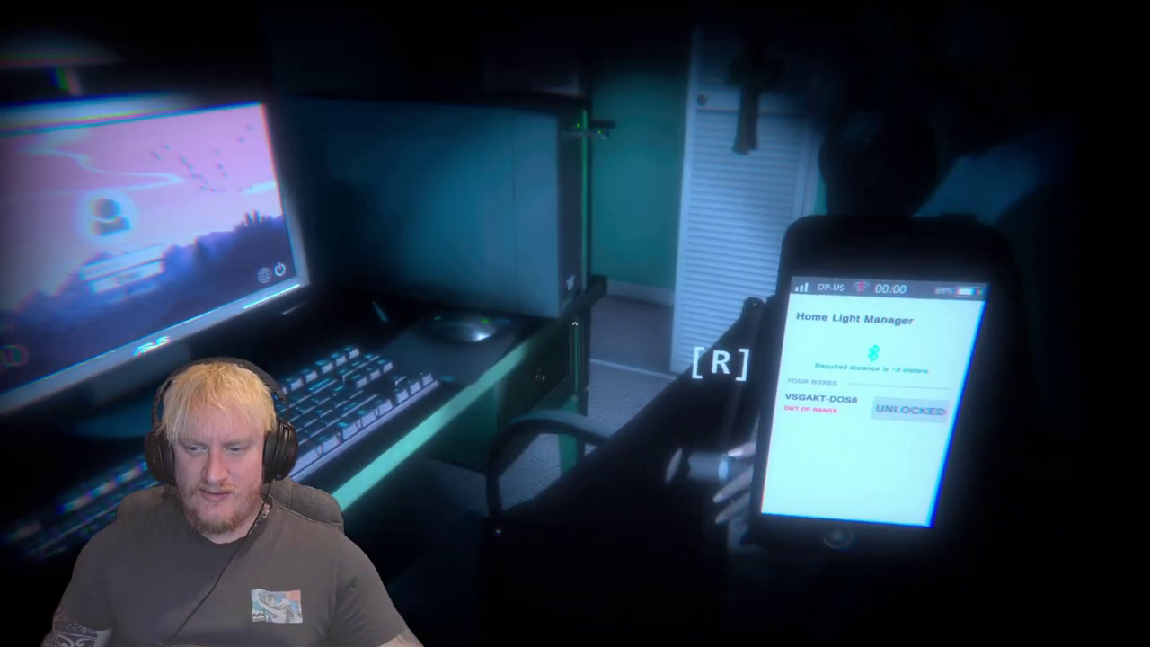
{"action": "right_click", "coordinate": [575, 324]}
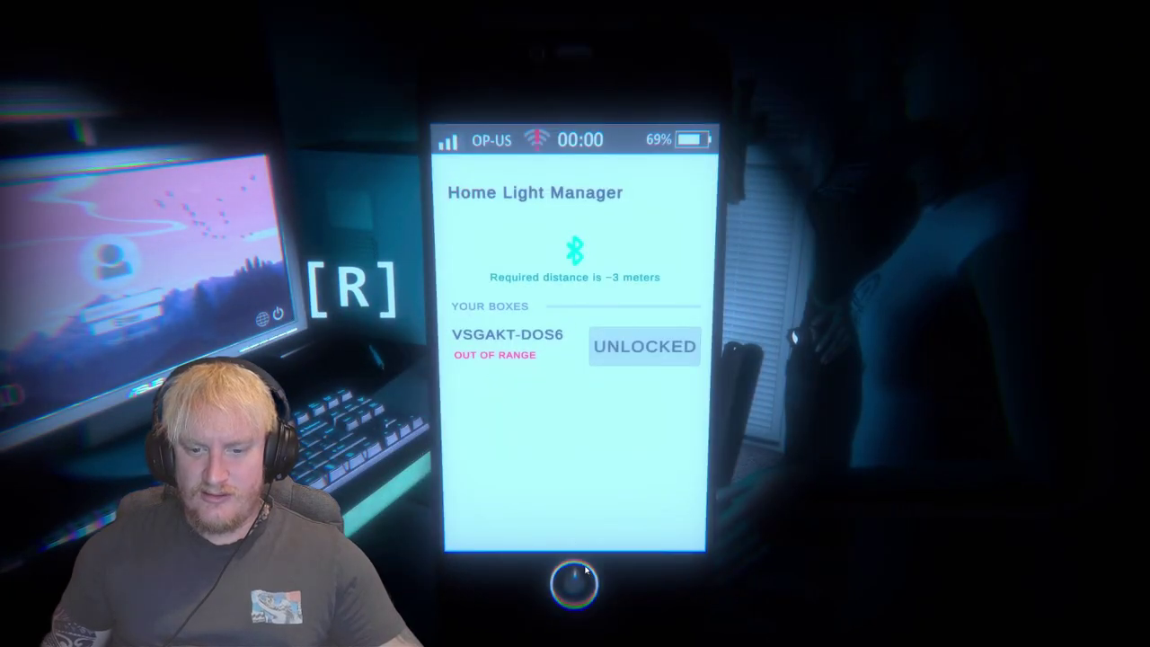
{"action": "left_click", "coordinate": [586, 575]}
{"action": "left_click", "coordinate": [672, 227]}
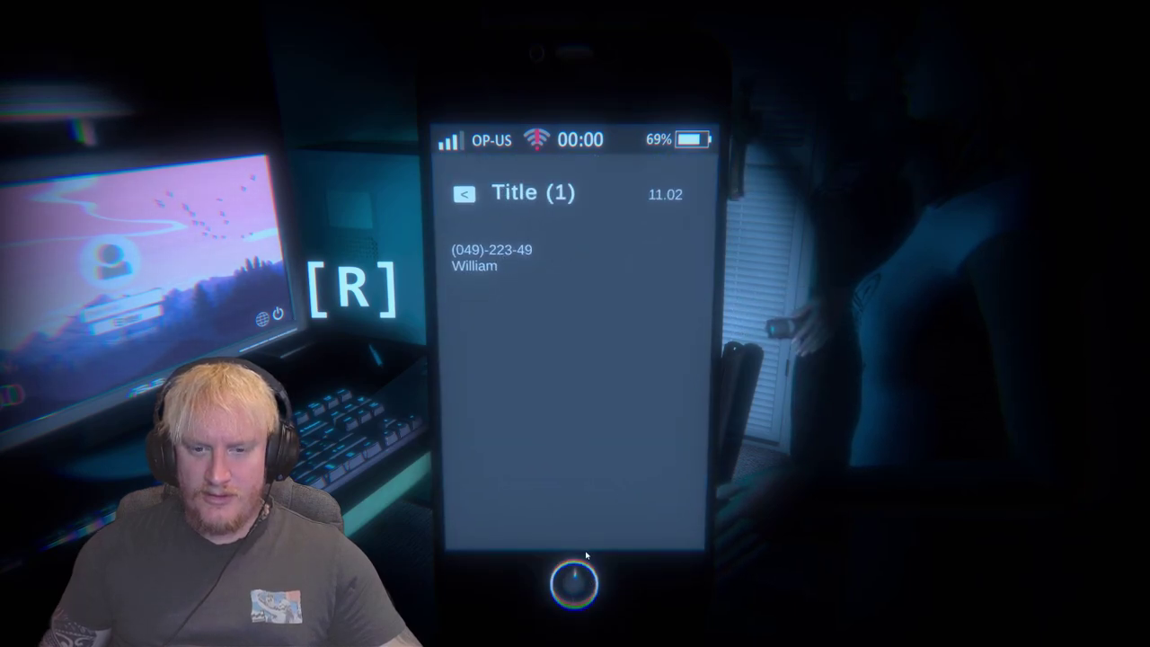
{"action": "left_click", "coordinate": [575, 583]}
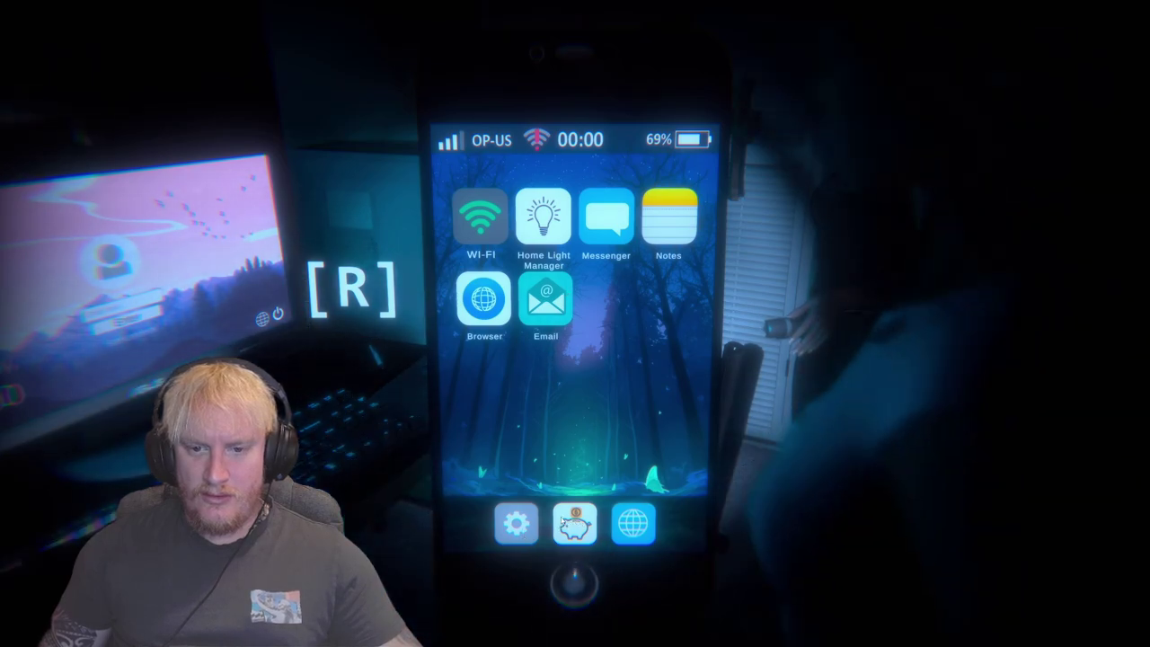
{"action": "key", "text": "r"}
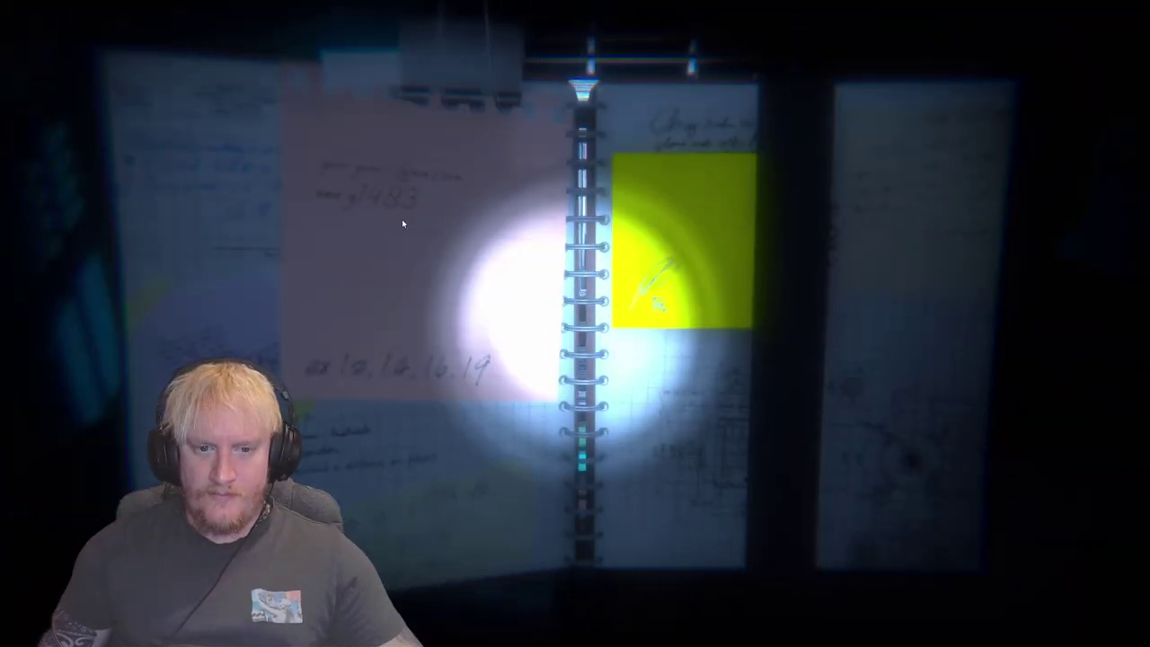
{"action": "key", "text": "r"}
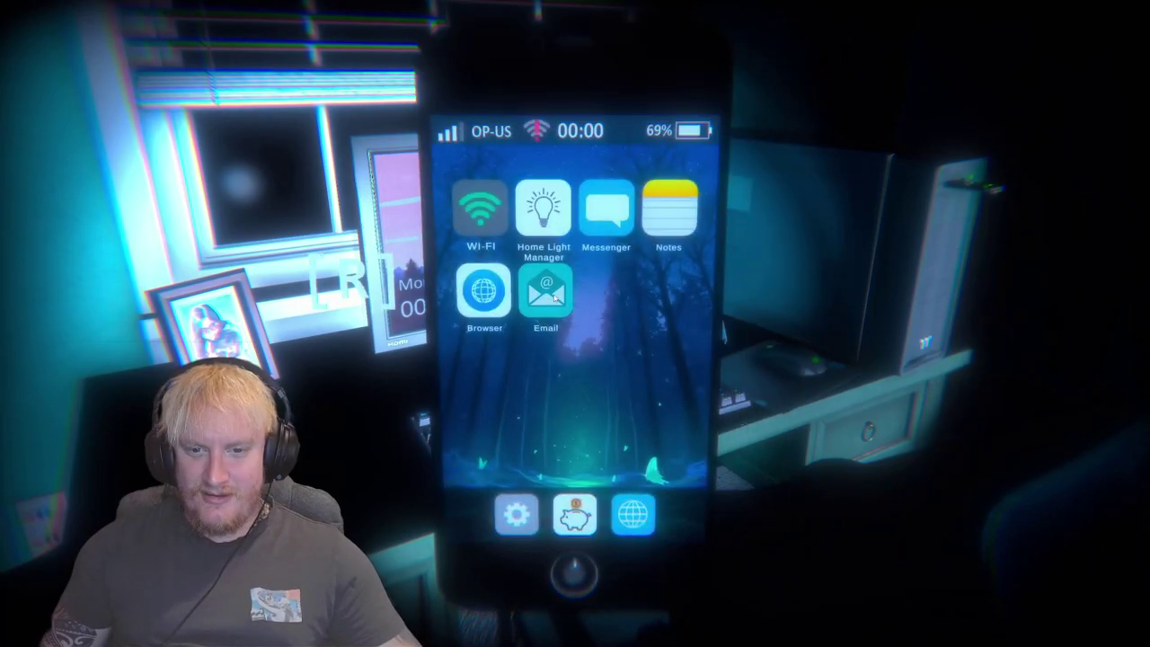
{"action": "left_click", "coordinate": [554, 296]}
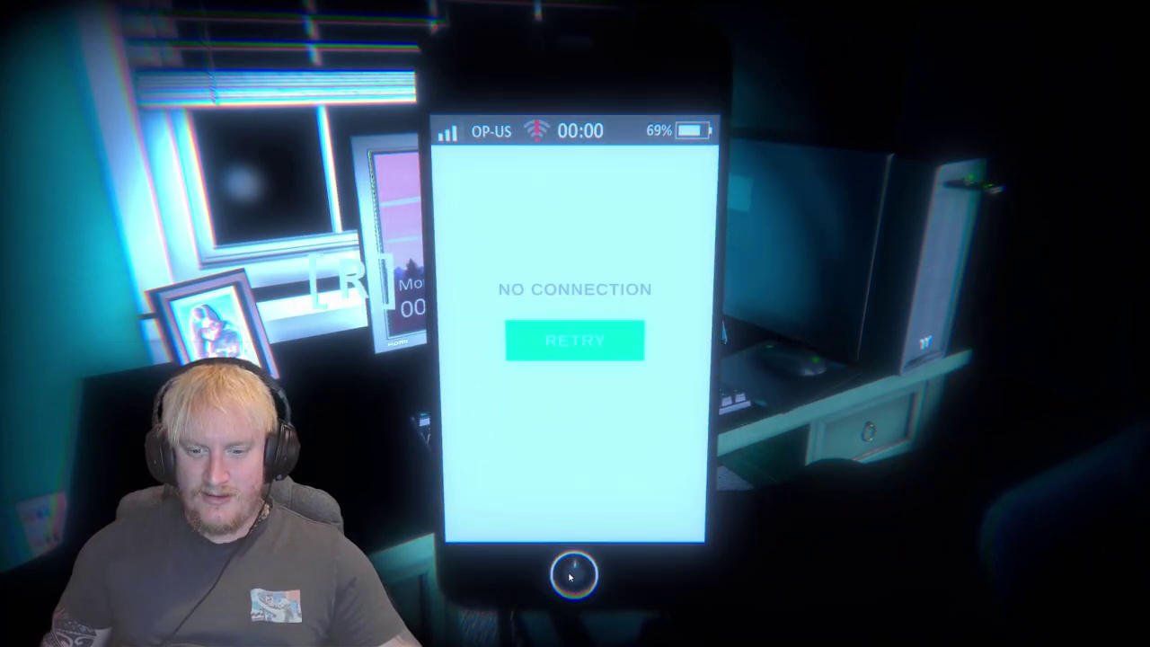
{"action": "left_click", "coordinate": [573, 579]}
{"action": "left_click", "coordinate": [496, 217]}
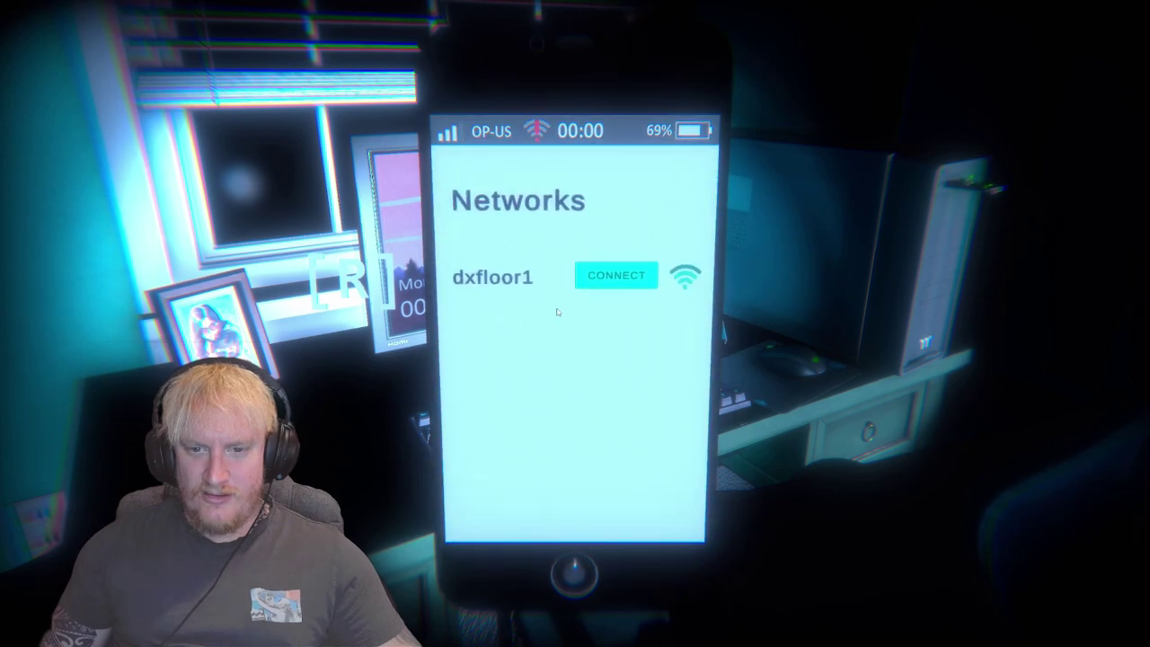
{"action": "left_click", "coordinate": [575, 573]}
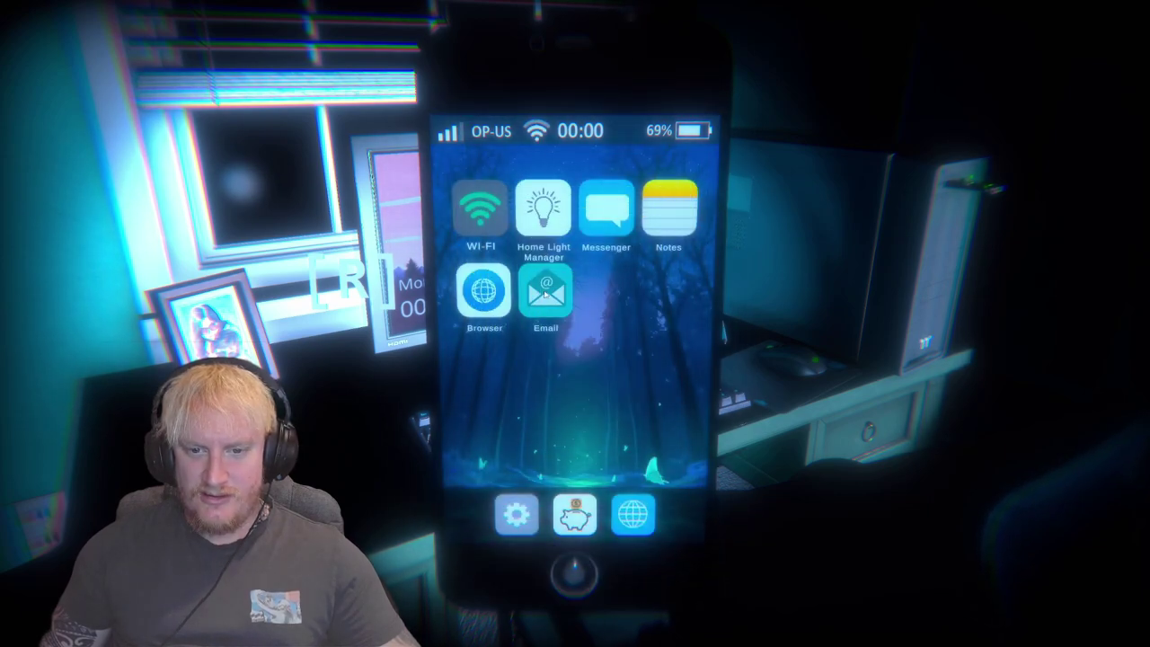
{"action": "left_click", "coordinate": [546, 297]}
{"action": "left_click", "coordinate": [570, 341]}
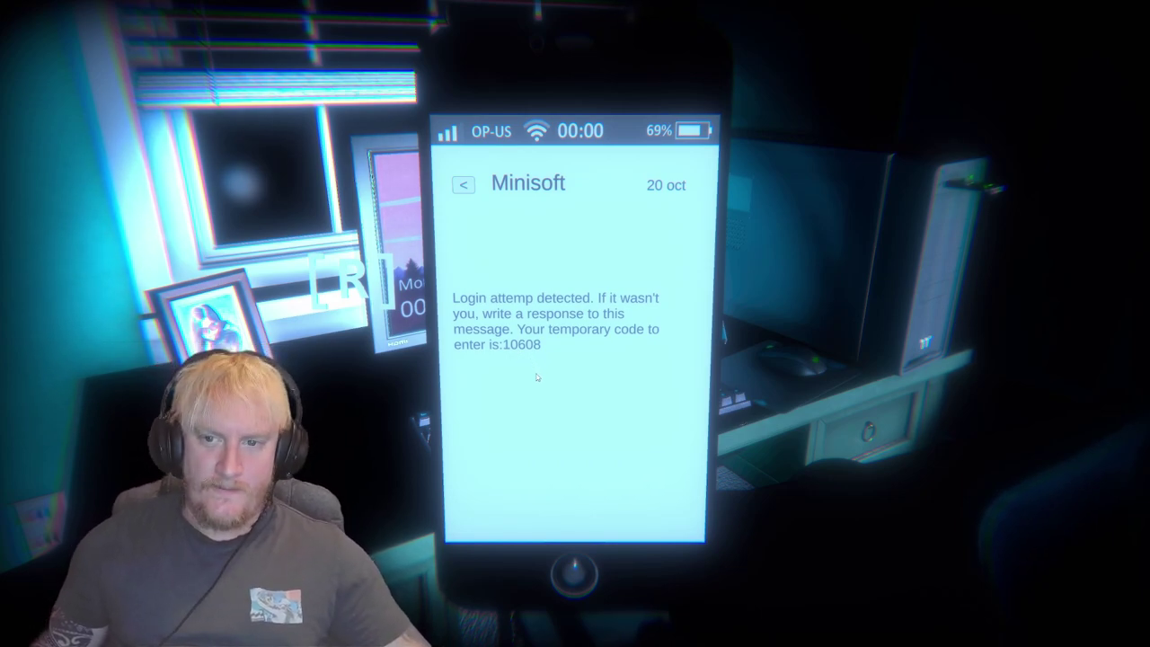
{"action": "left_click", "coordinate": [570, 556]}
{"action": "right_click", "coordinate": [569, 557]}
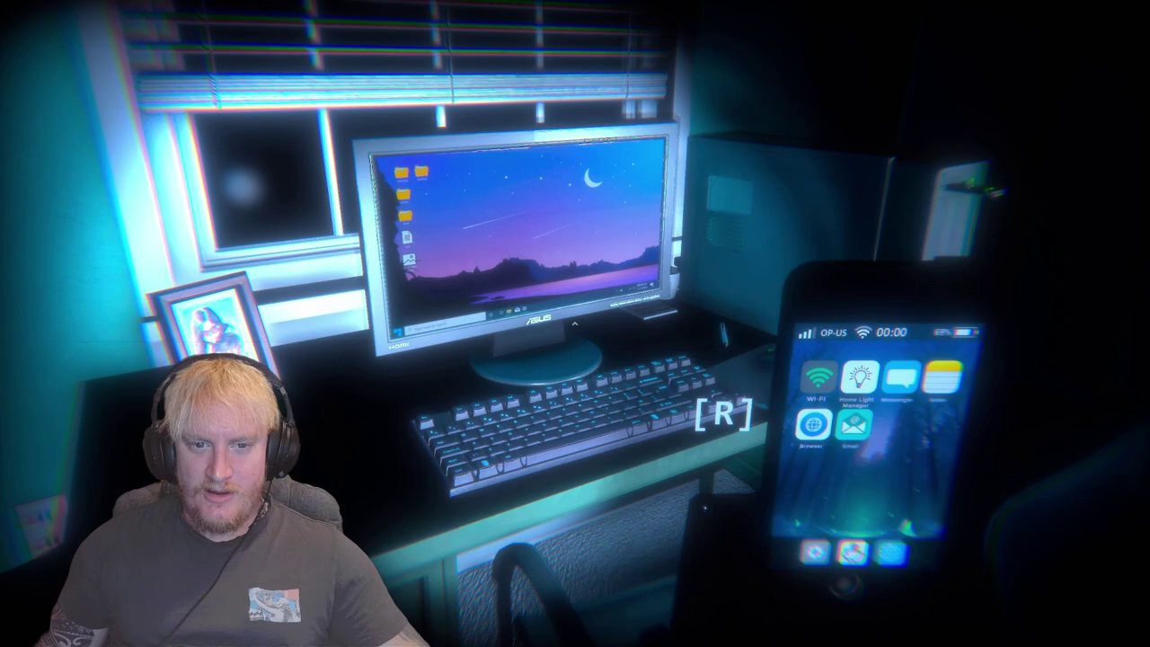
{"action": "key", "text": "w"}
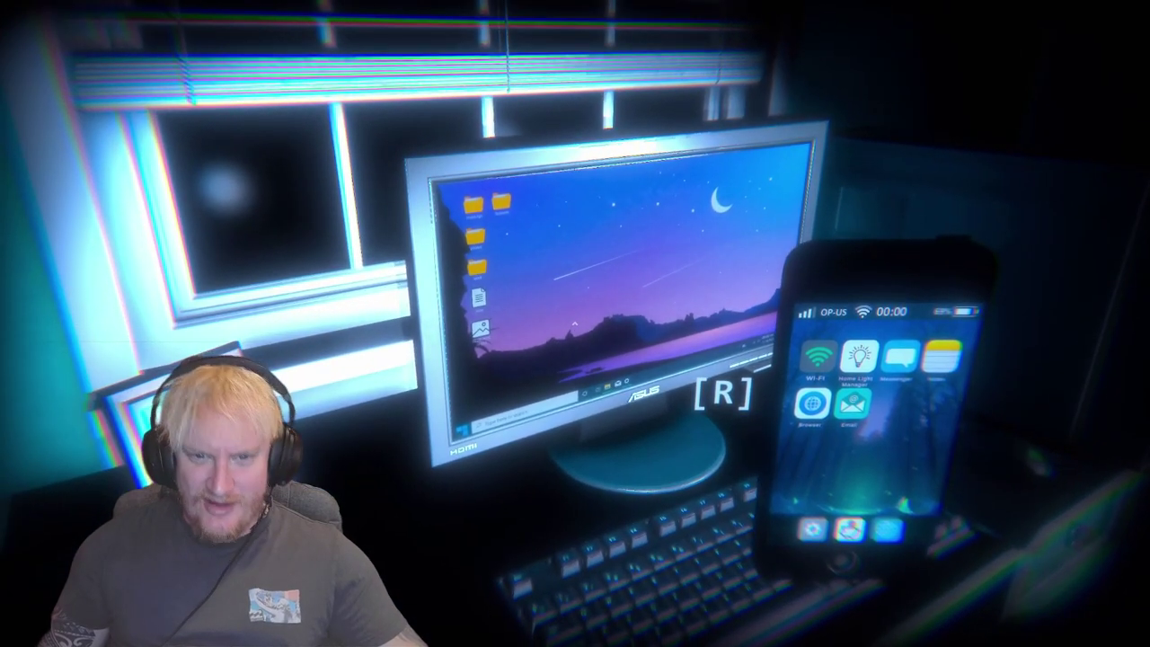
{"action": "double_click", "coordinate": [481, 328]}
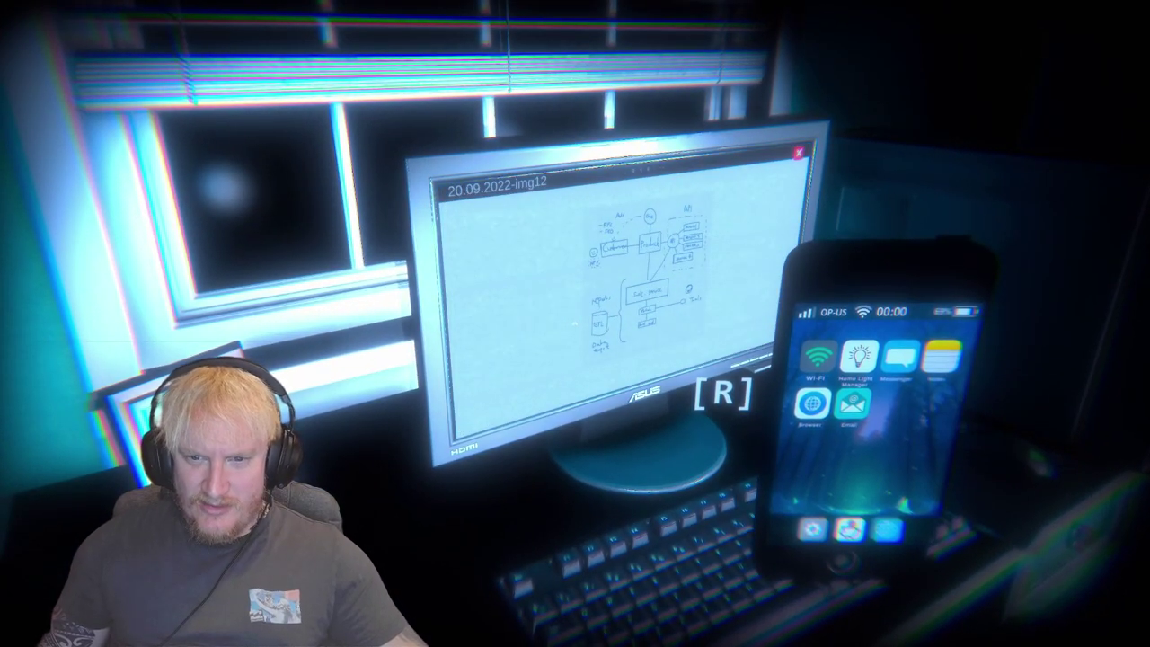
{"action": "left_click", "coordinate": [802, 149]}
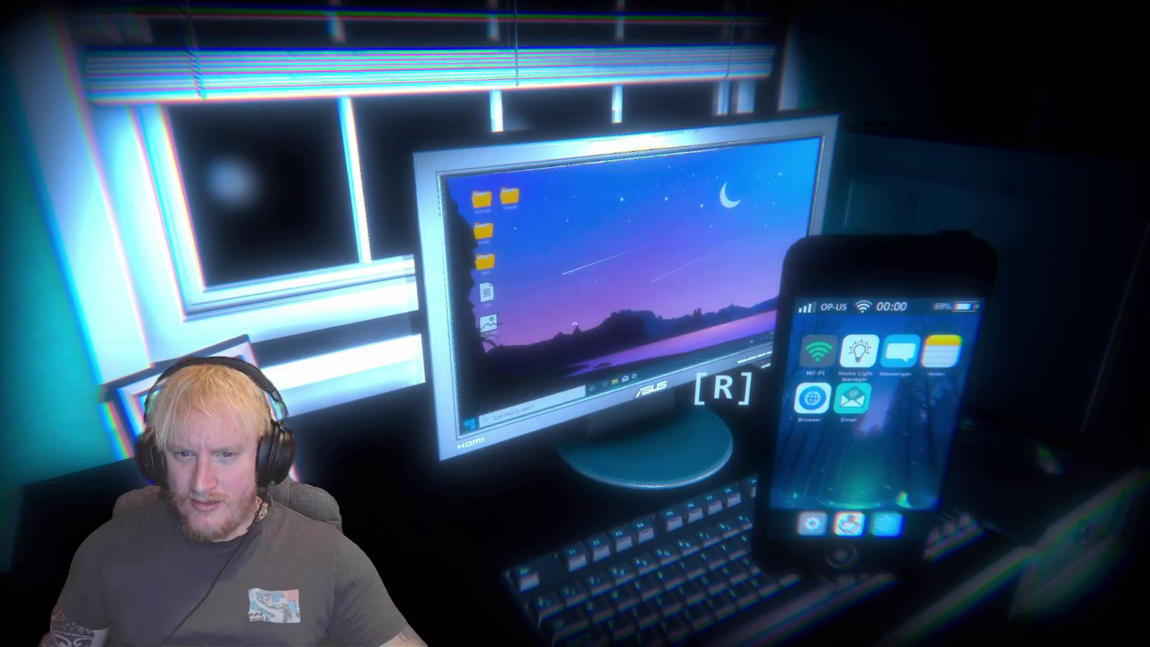
{"action": "double_click", "coordinate": [481, 297]}
{"action": "key", "text": "Escape"}
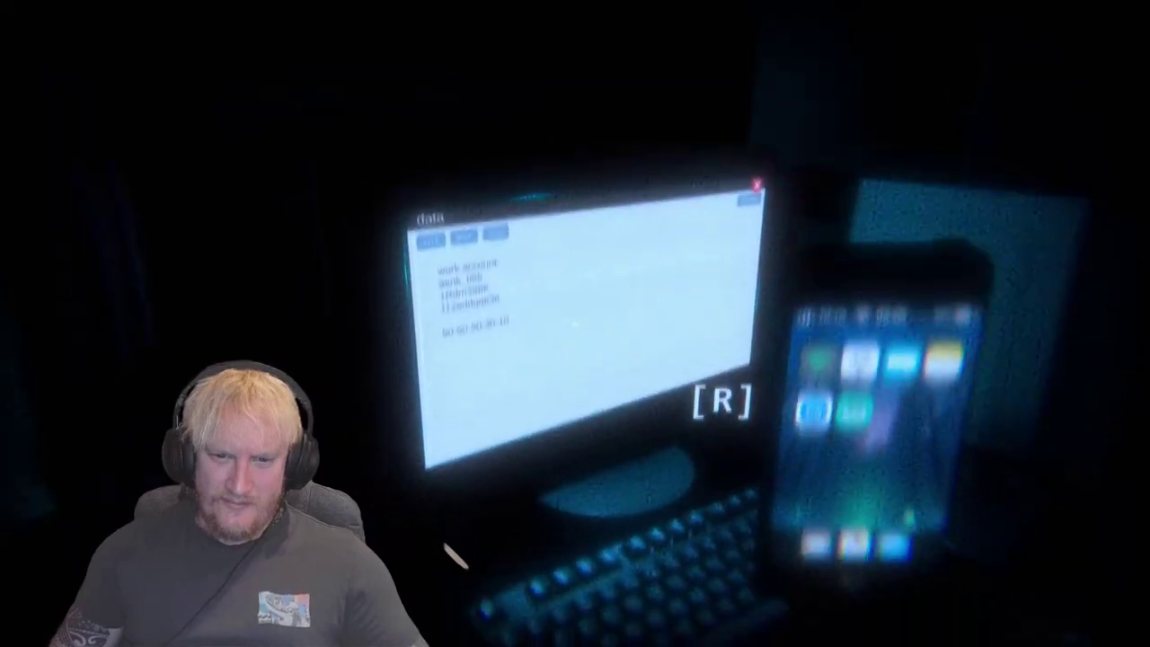
{"action": "key", "text": "Right"}
{"action": "key", "text": "e"}
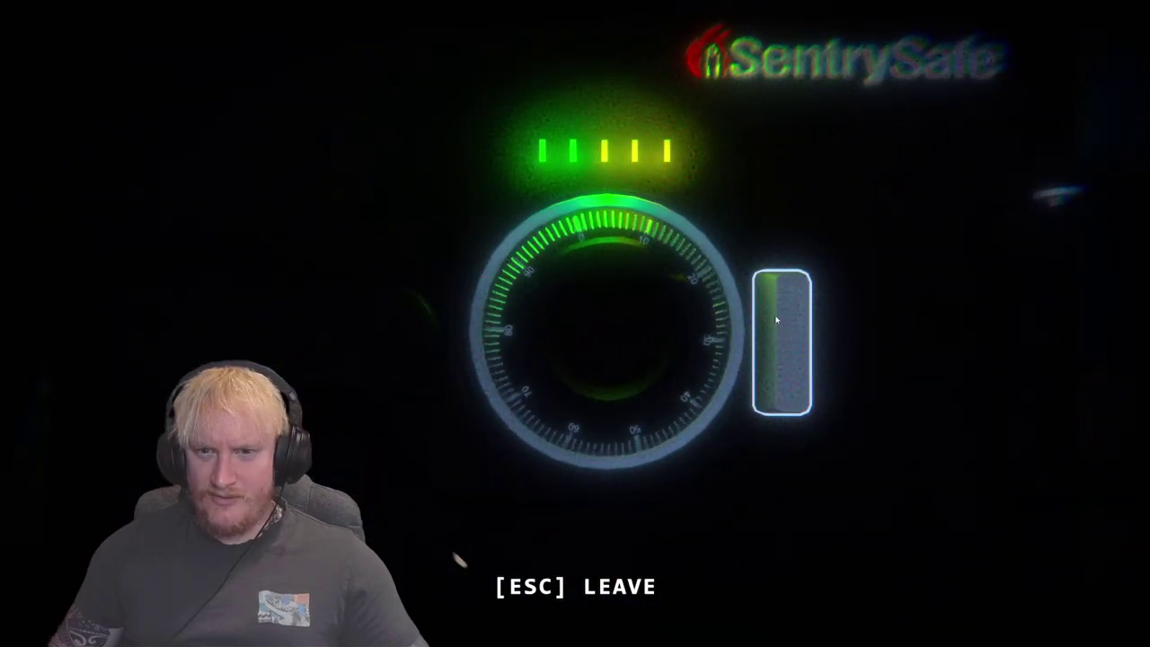
{"action": "left_click", "coordinate": [776, 320]}
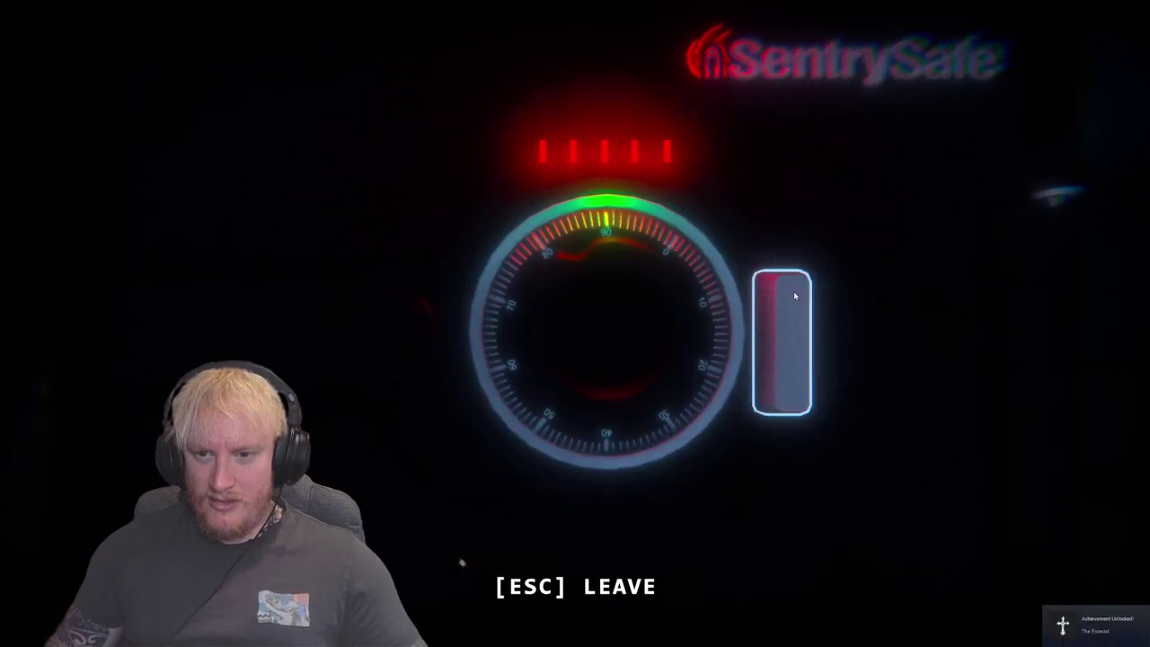
{"action": "scroll", "coordinate": [788, 298], "scroll_direction": "down", "scroll_amount": 3}
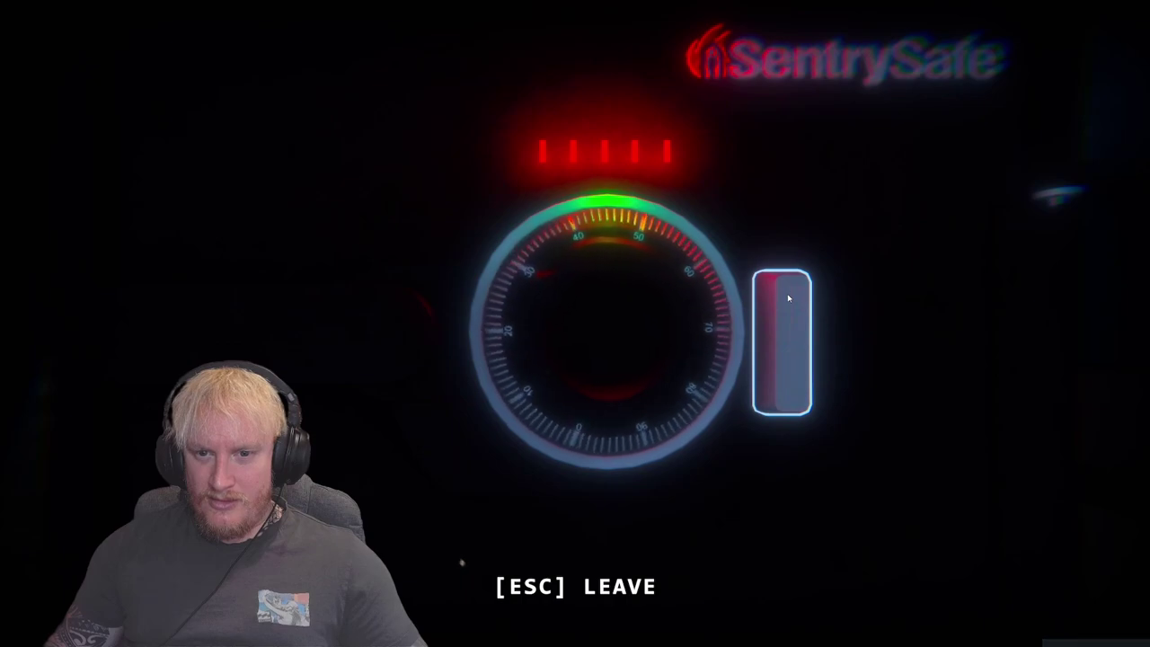
{"action": "left_click", "coordinate": [786, 299]}
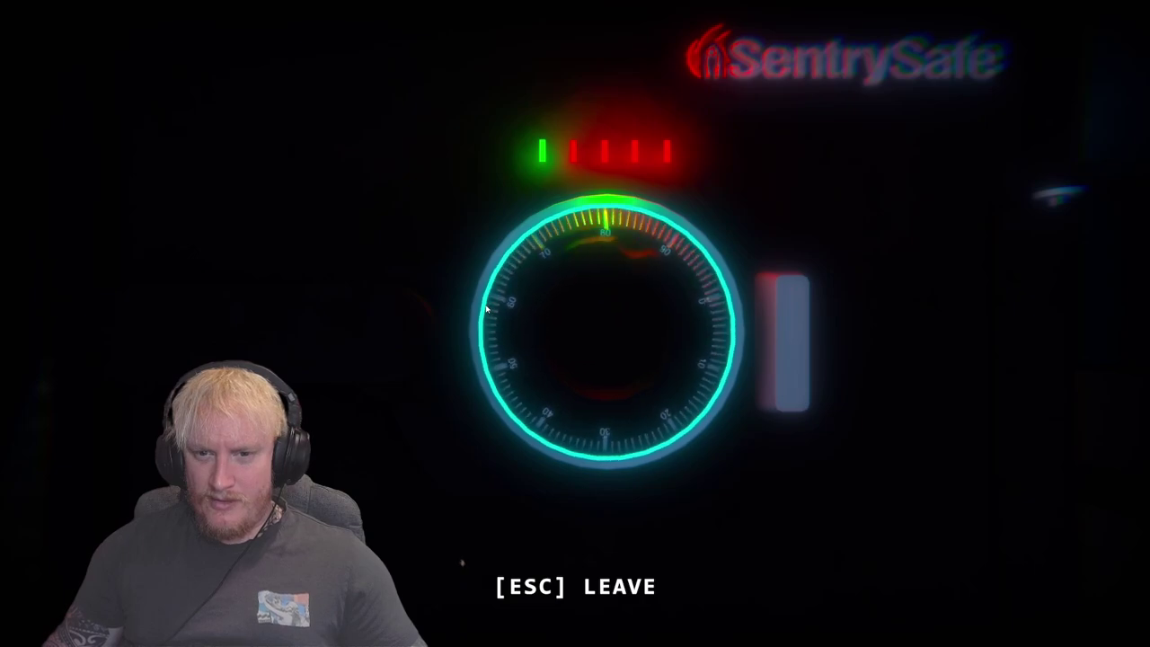
{"action": "scroll", "coordinate": [701, 305], "scroll_direction": "down", "scroll_amount": 3}
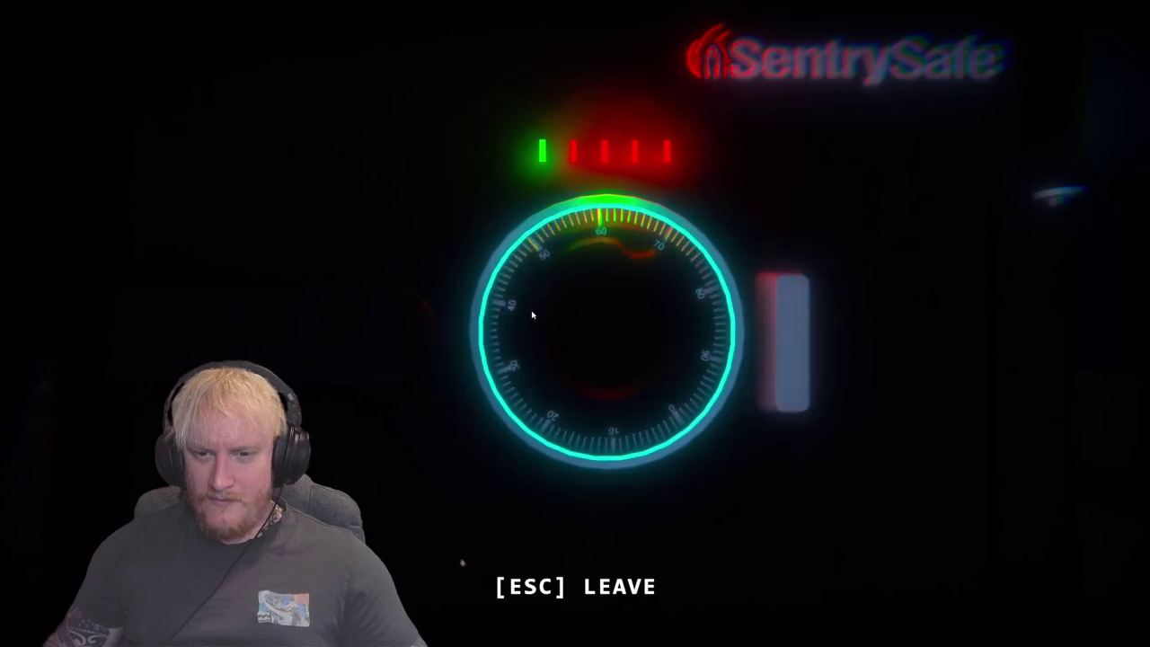
{"action": "left_click", "coordinate": [494, 347]}
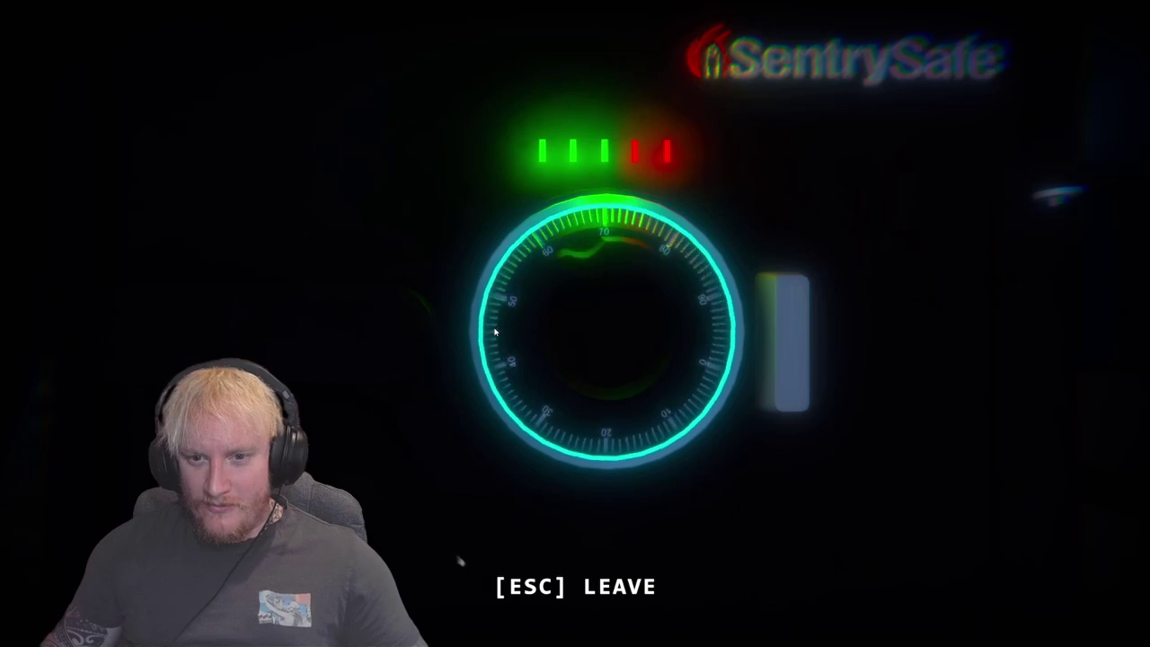
{"action": "left_click", "coordinate": [781, 338]}
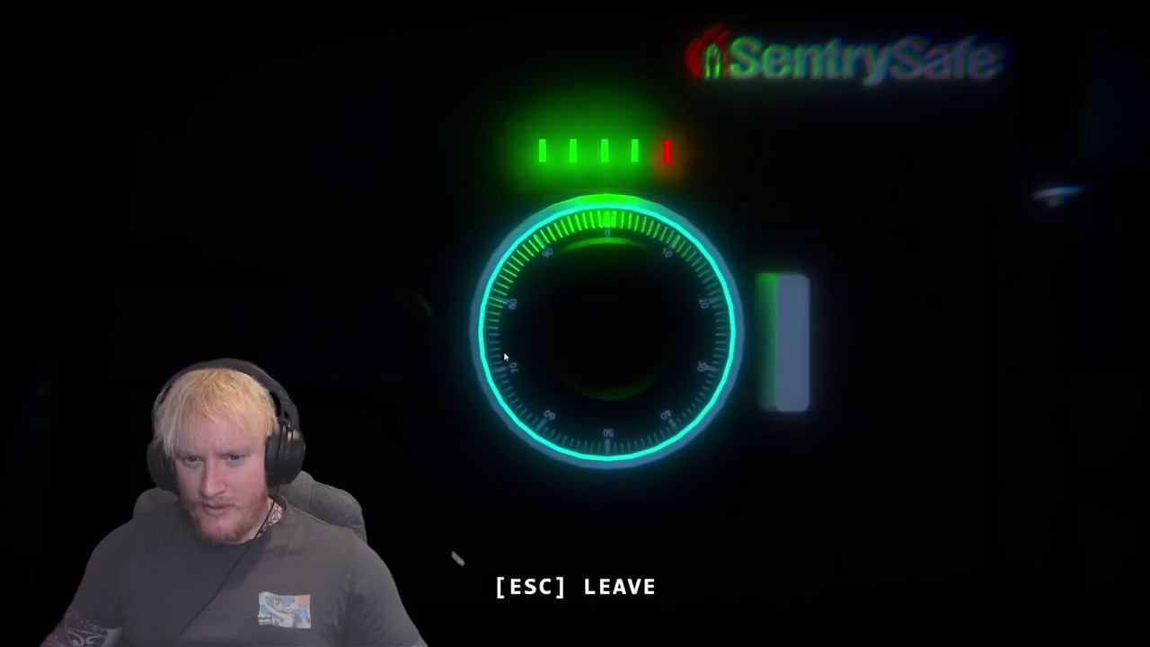
{"action": "left_click", "coordinate": [776, 332]}
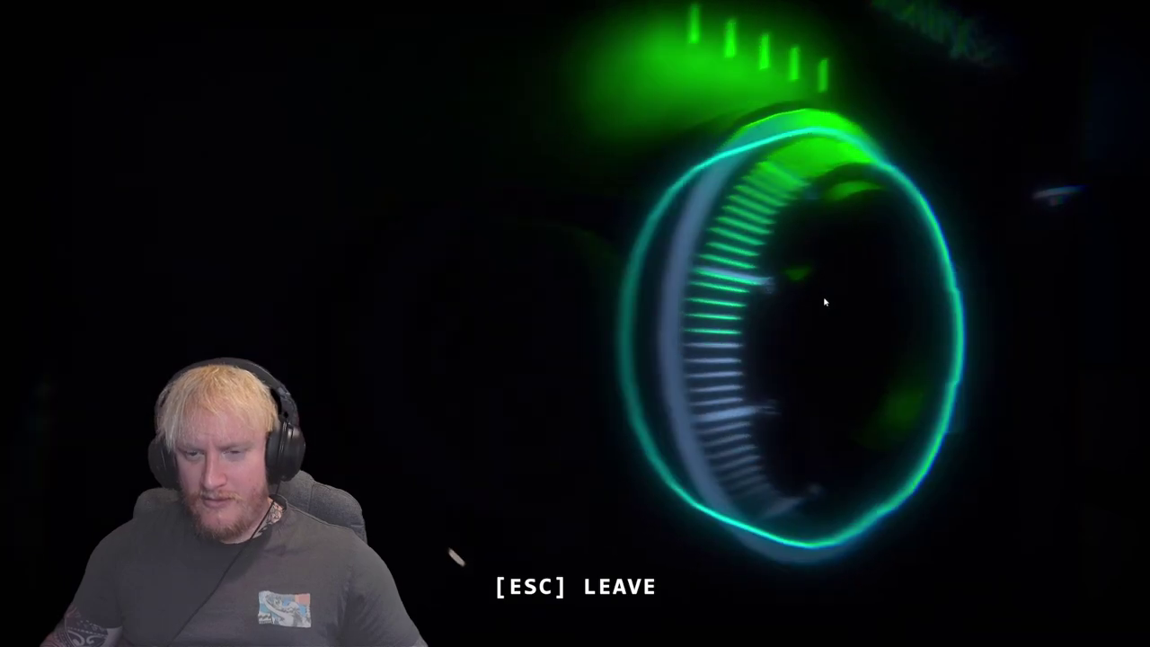
{"action": "key", "text": "Escape"}
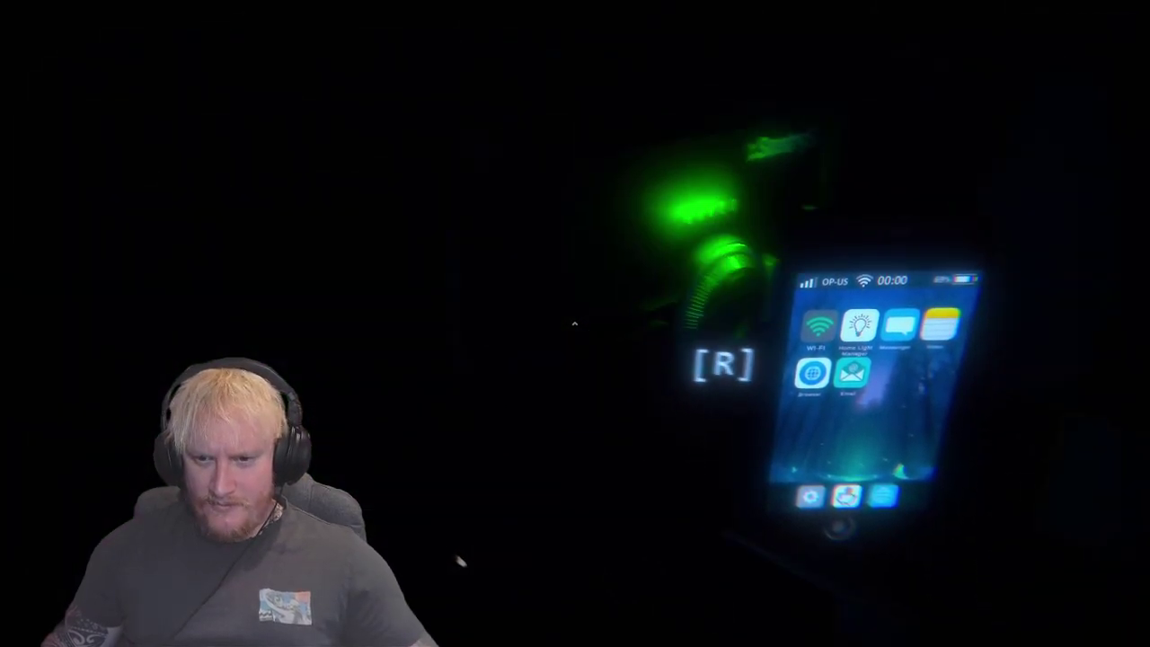
{"action": "key", "text": "r"}
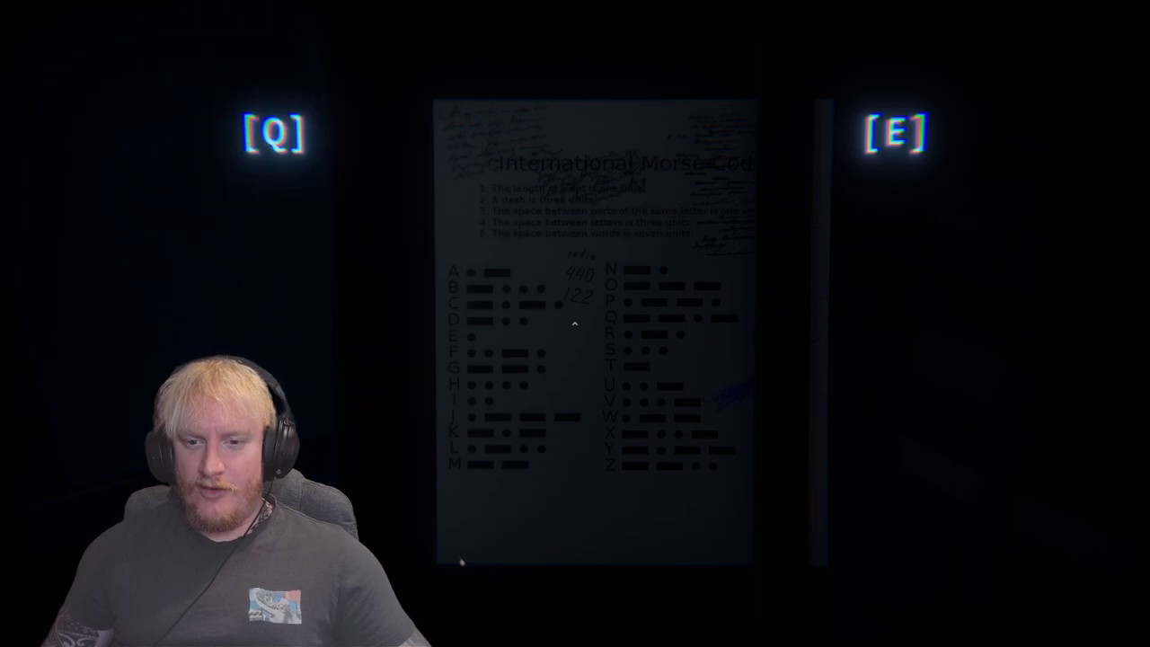
{"action": "key", "text": "Escape"}
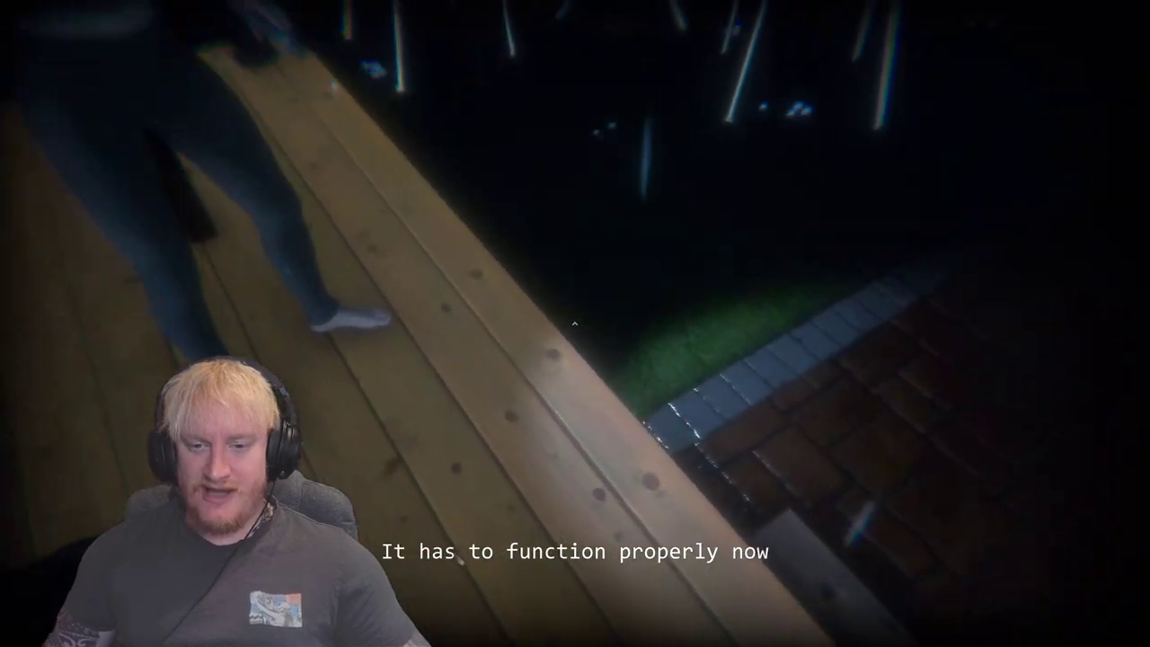
{"action": "key", "text": "F1"}
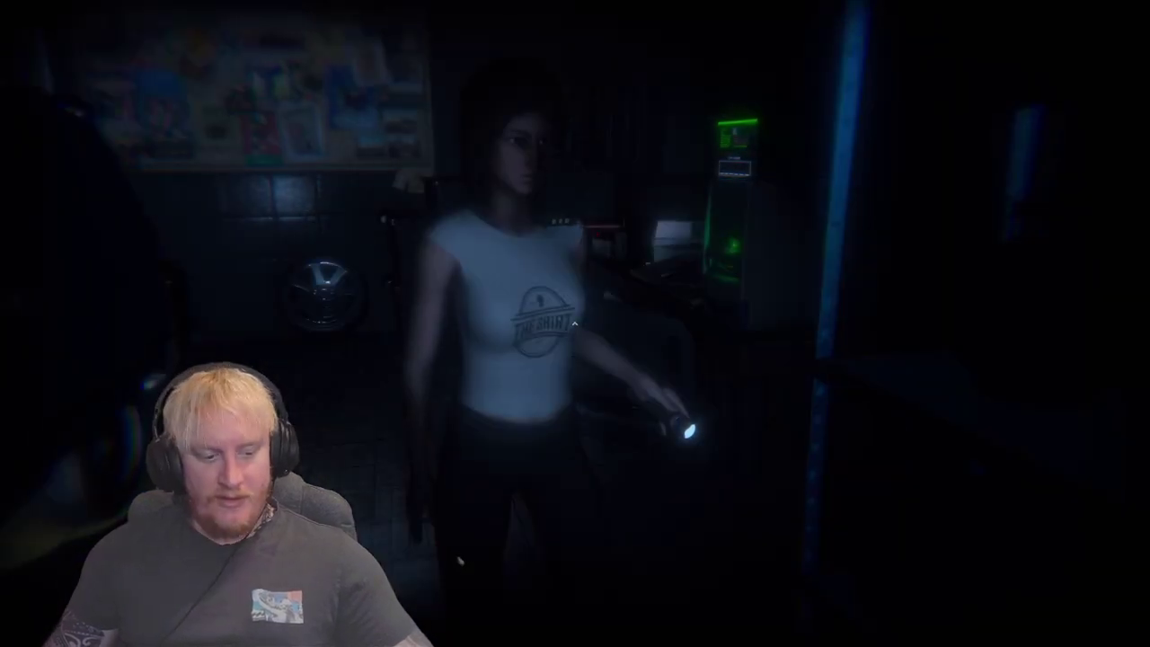
{"action": "key", "text": "F1"}
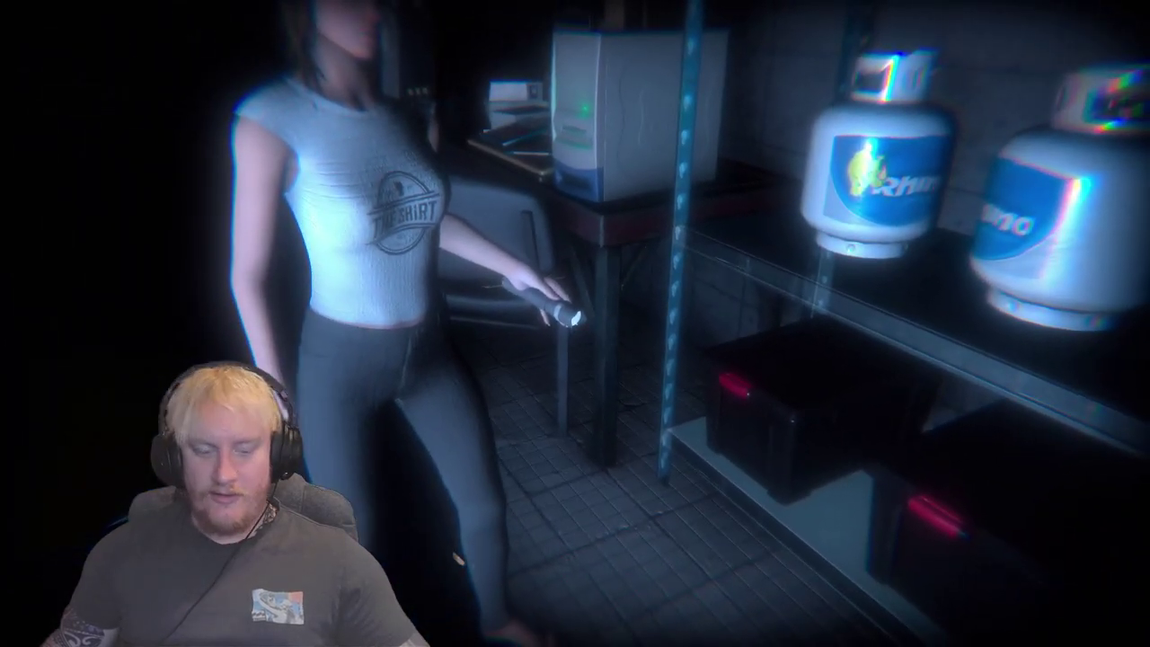
{"action": "key", "text": "F1"}
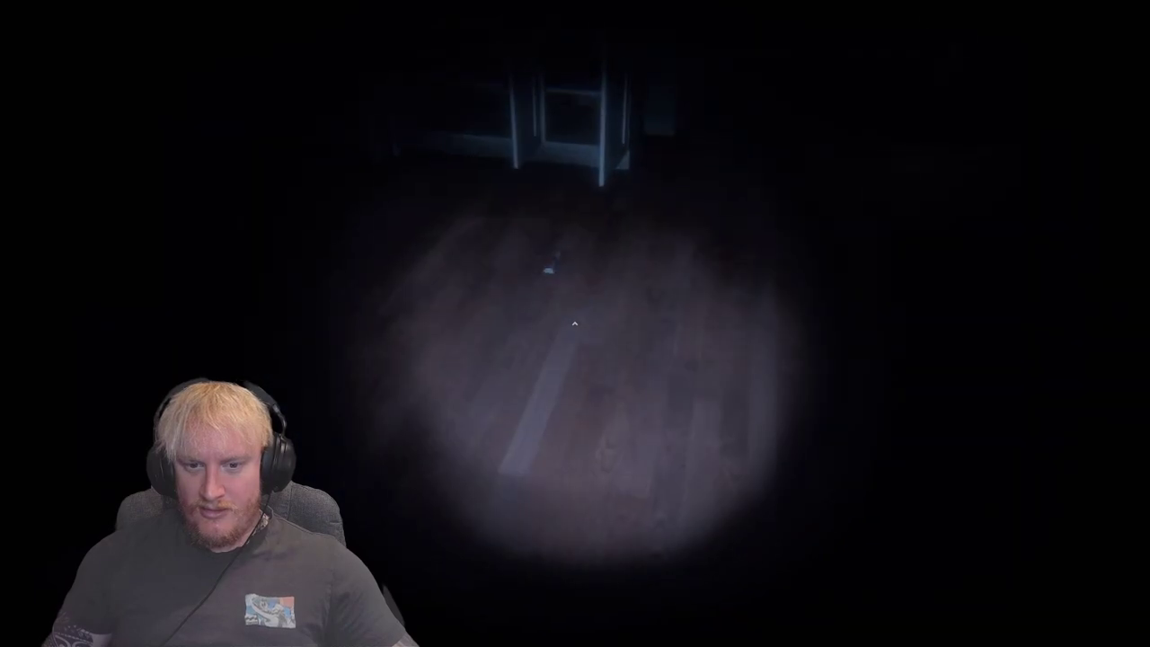
{"action": "key", "text": "e"}
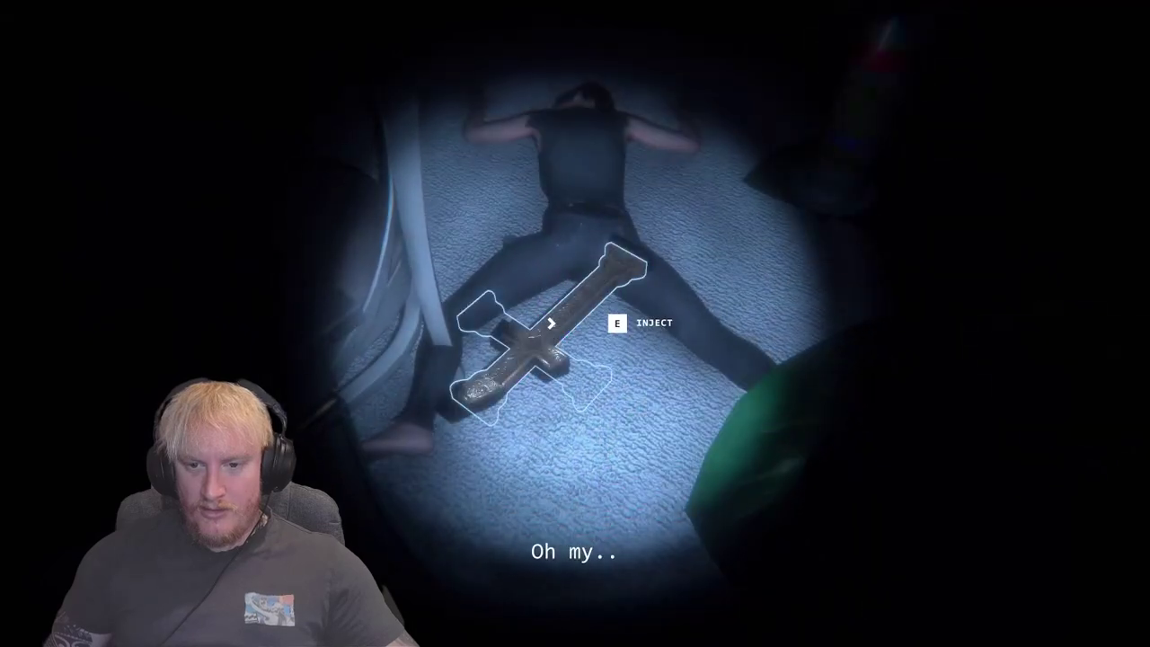
{"action": "key", "text": "e"}
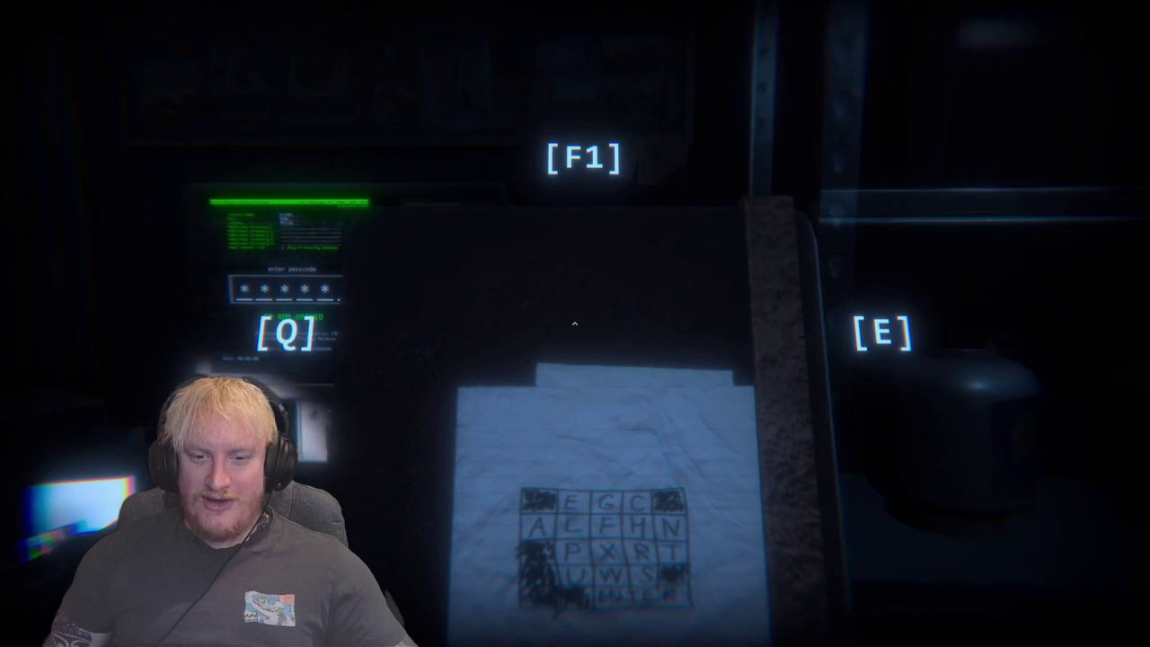
{"action": "key", "text": "e"}
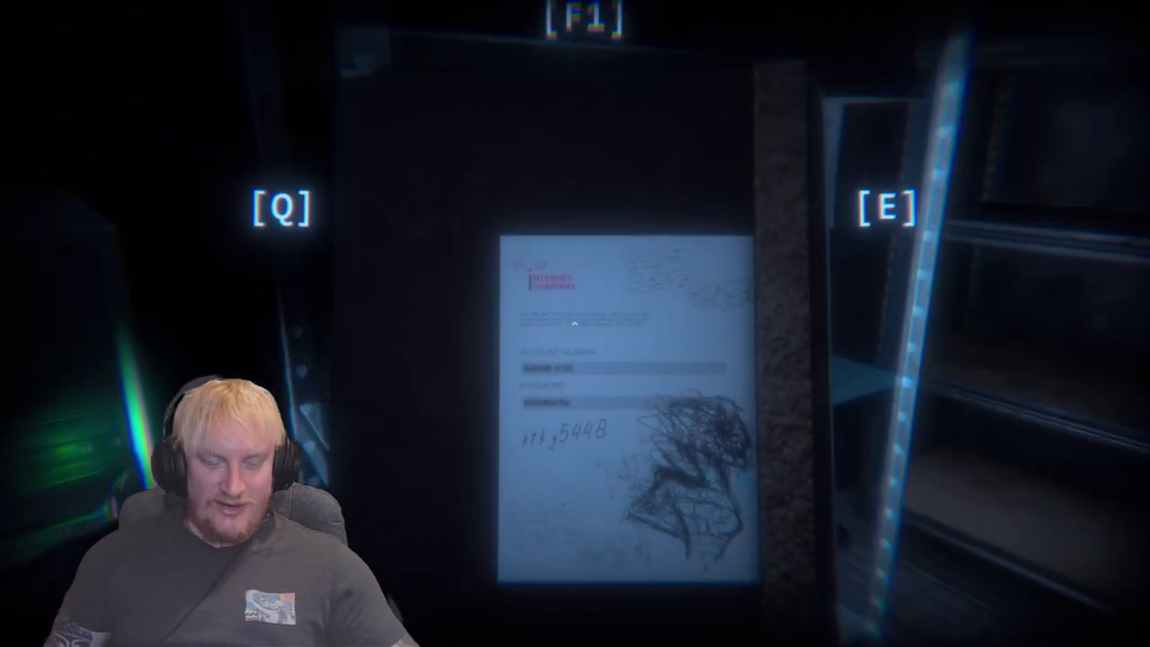
{"action": "key", "text": "e"}
{"action": "key", "text": "Escape"}
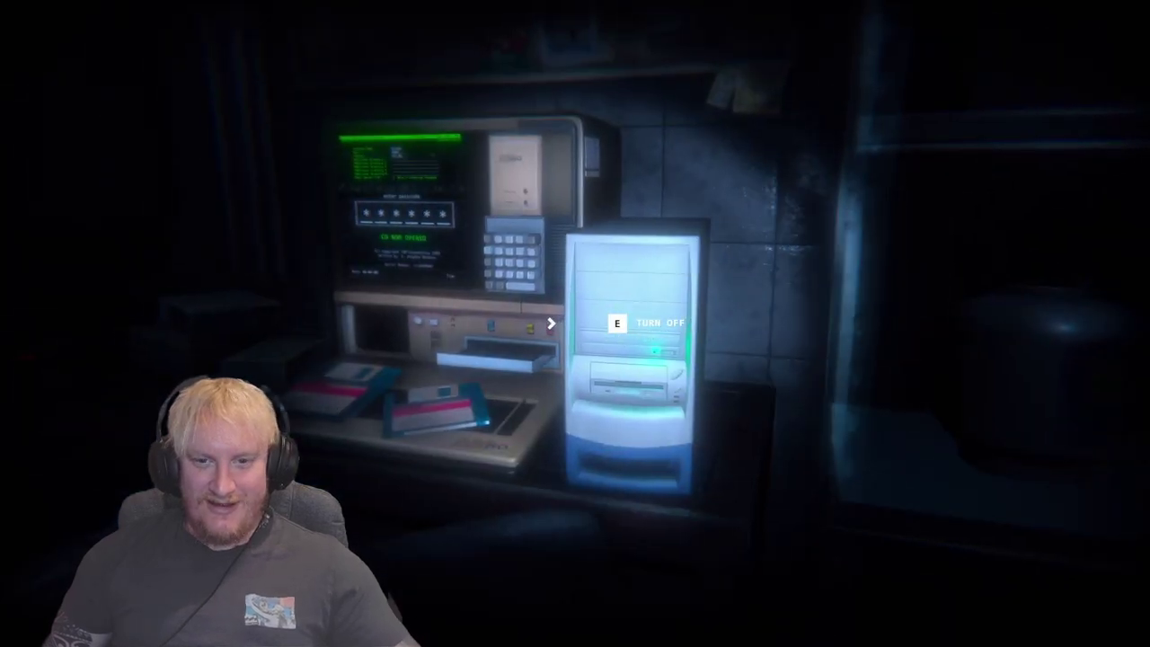